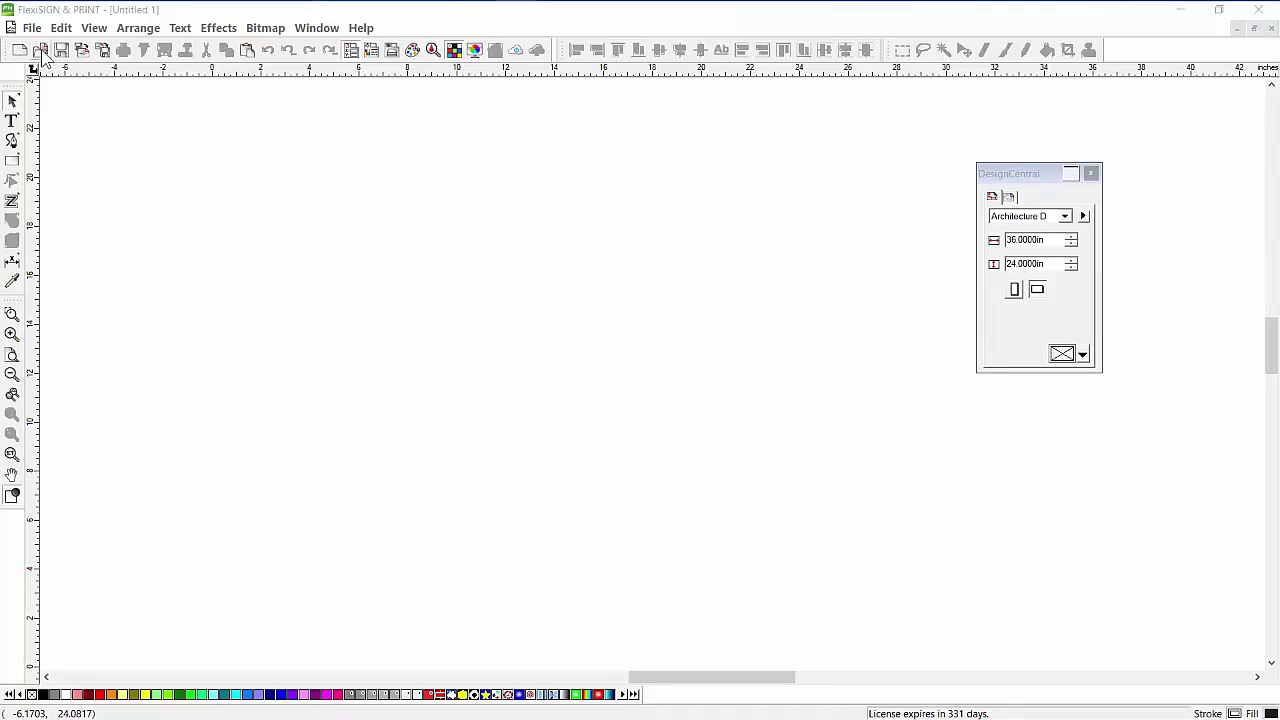
Step: View the file formats available for opening a document and close the file dialog without opening anything
left_click(32, 27)
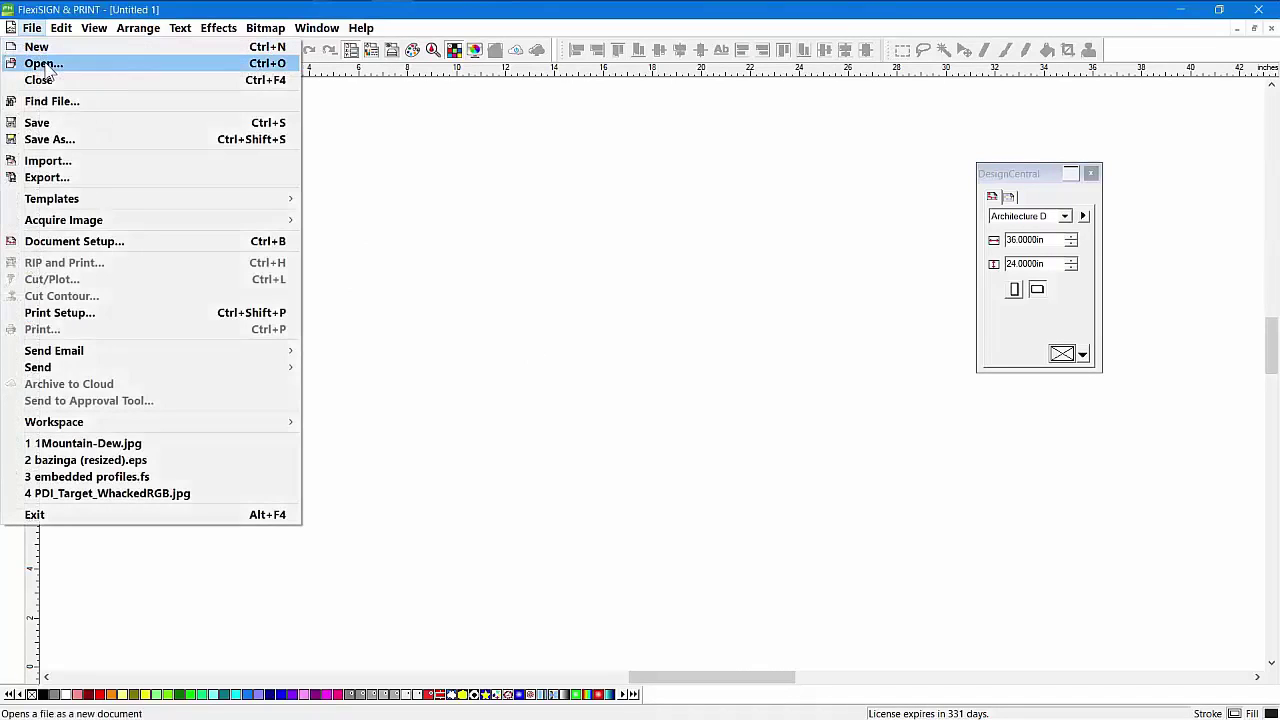
left_click(42, 64)
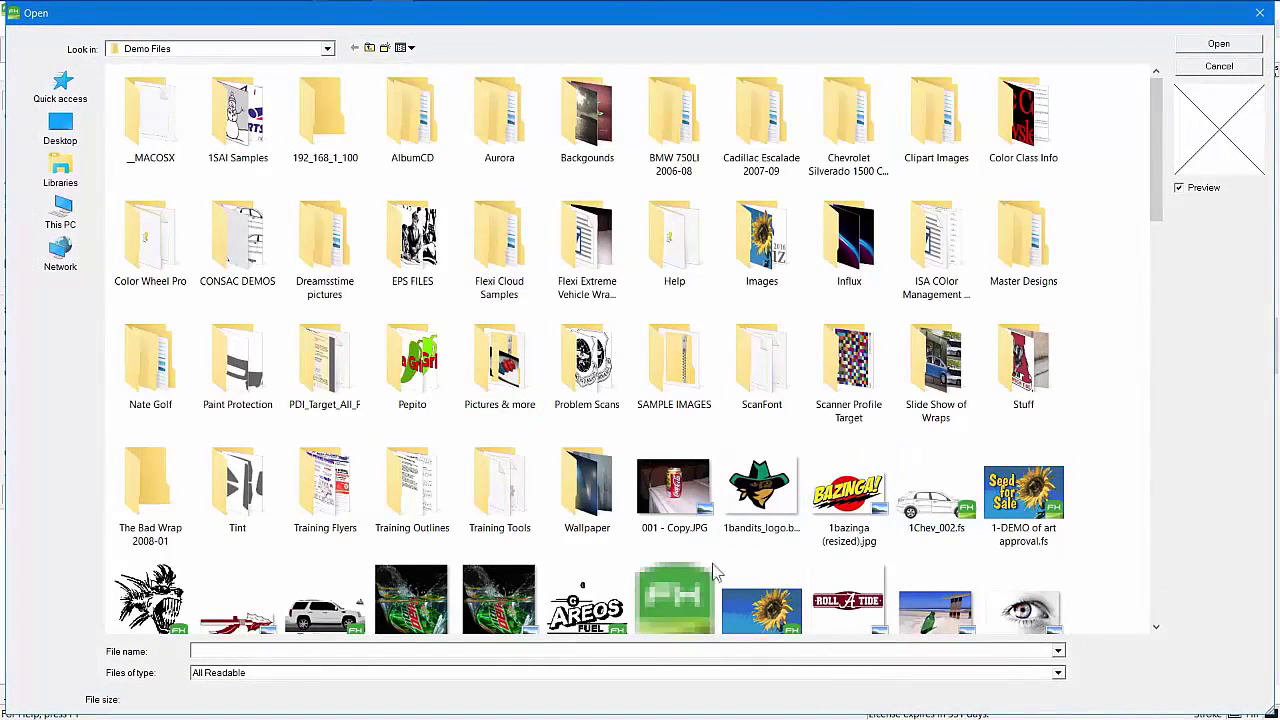
left_click(380, 674)
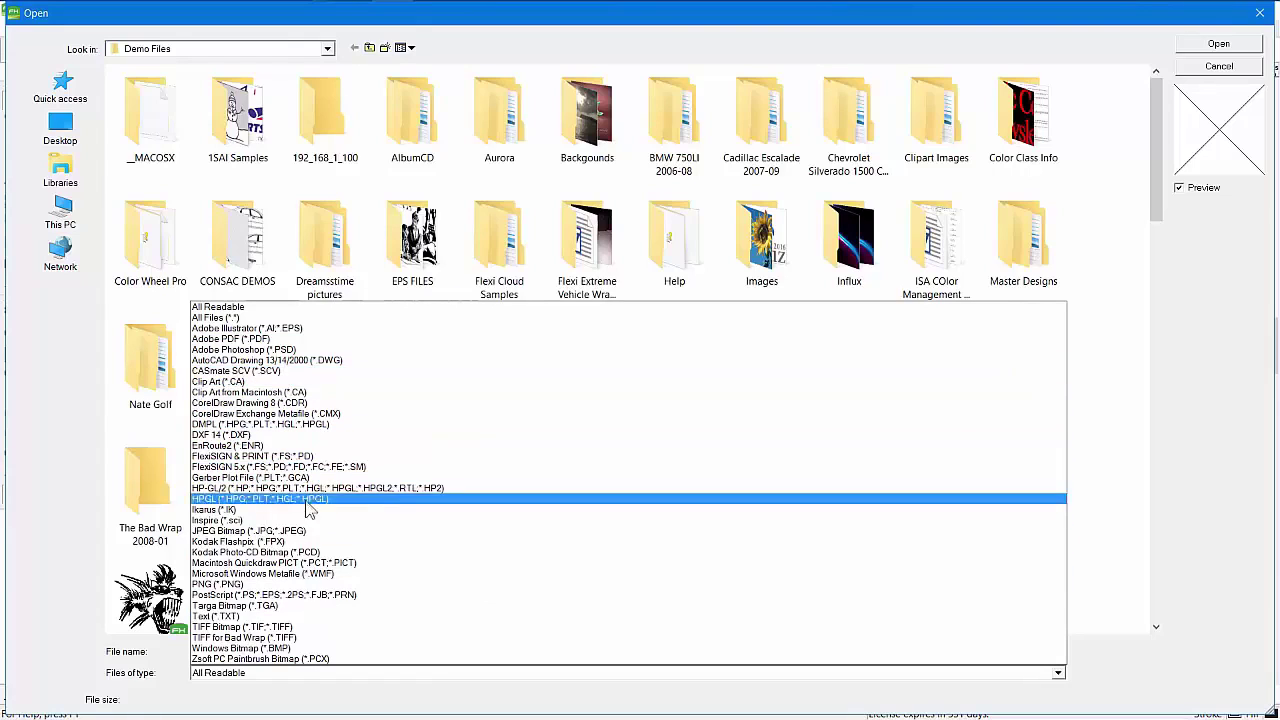
left_click(1234, 350)
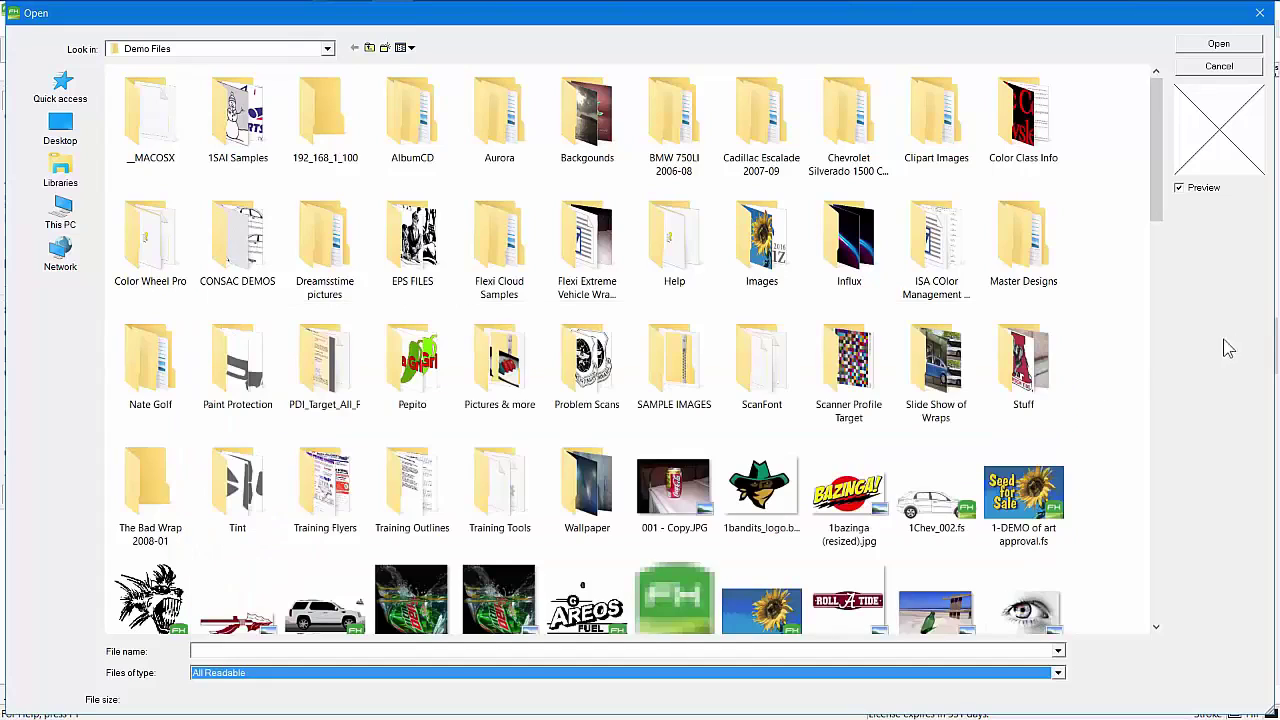
left_click(1220, 67)
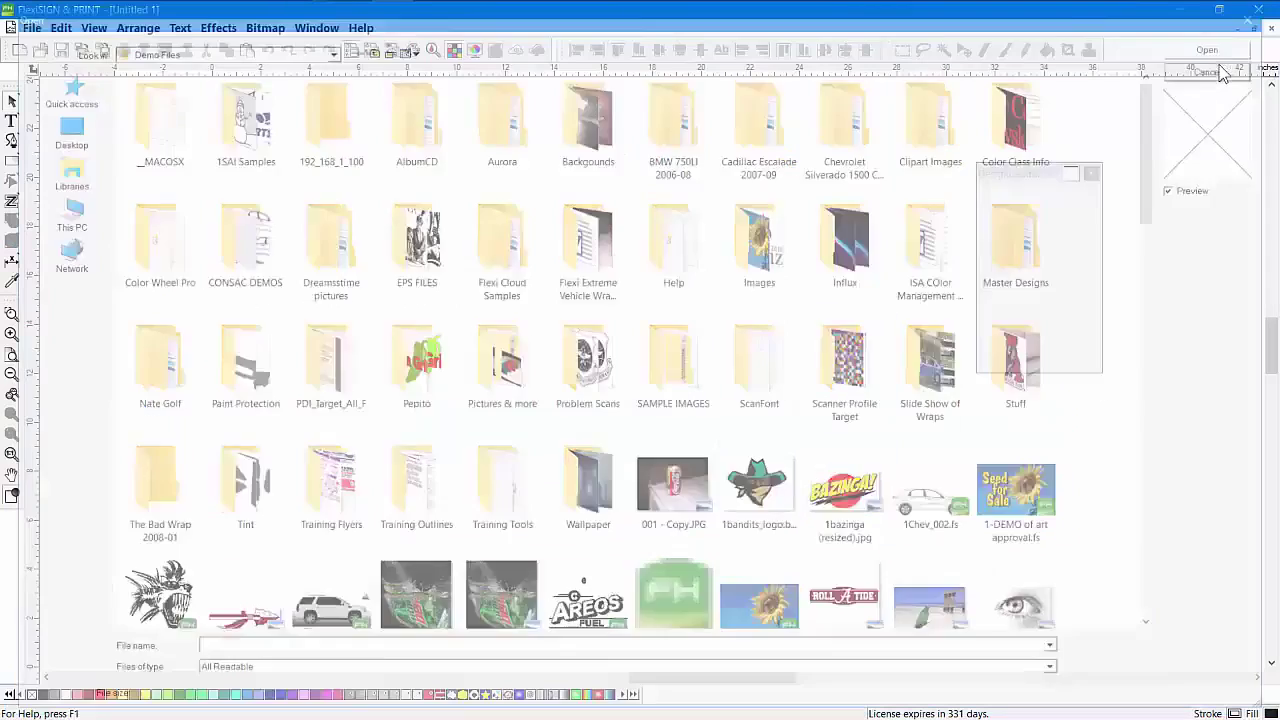
Step: Import 1Mountain-Dew.jpg, 111flower - Copy.fs and Alabama_Logo2.jpg together from the Demo Files folder
left_click(33, 29)
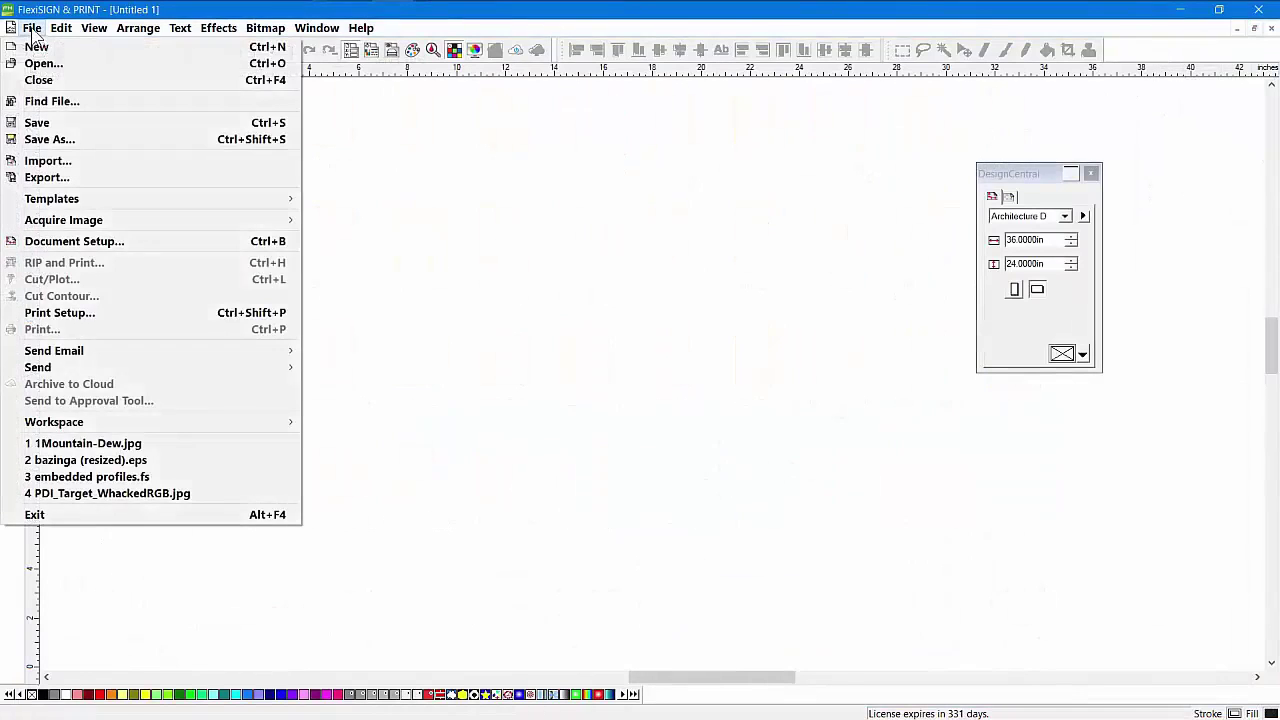
left_click(62, 166)
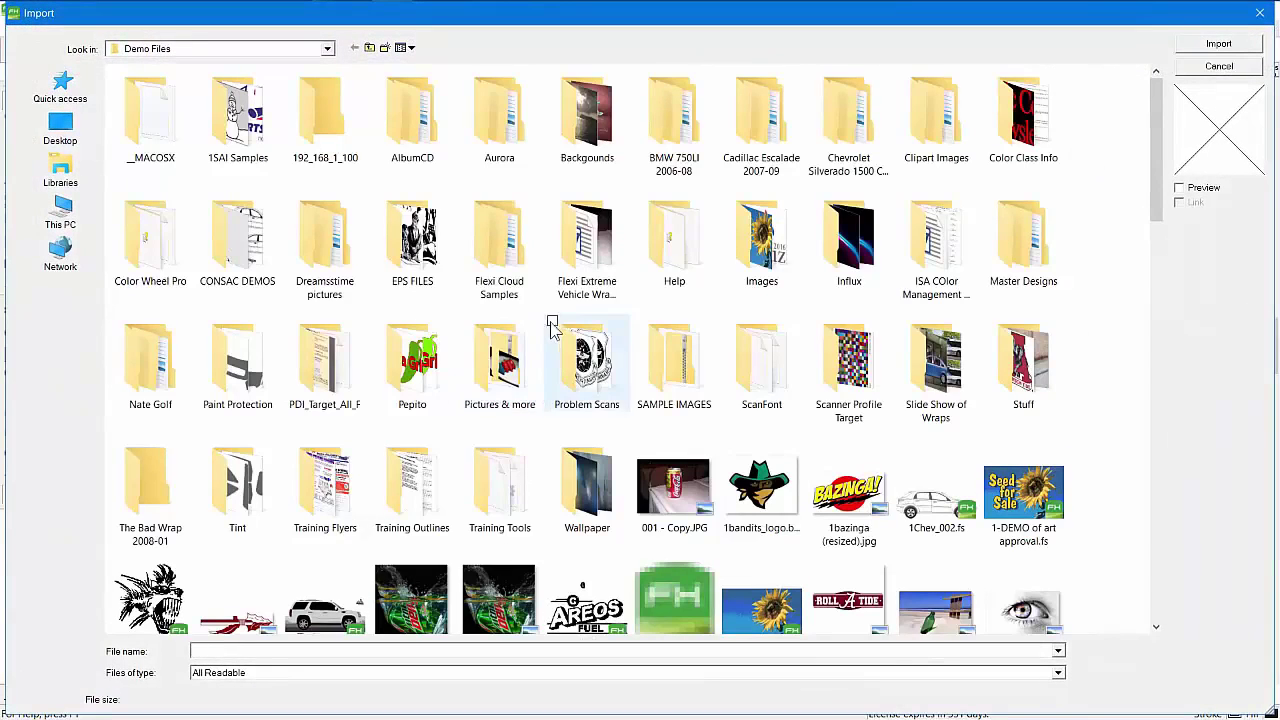
scroll(527, 515, "down", 2)
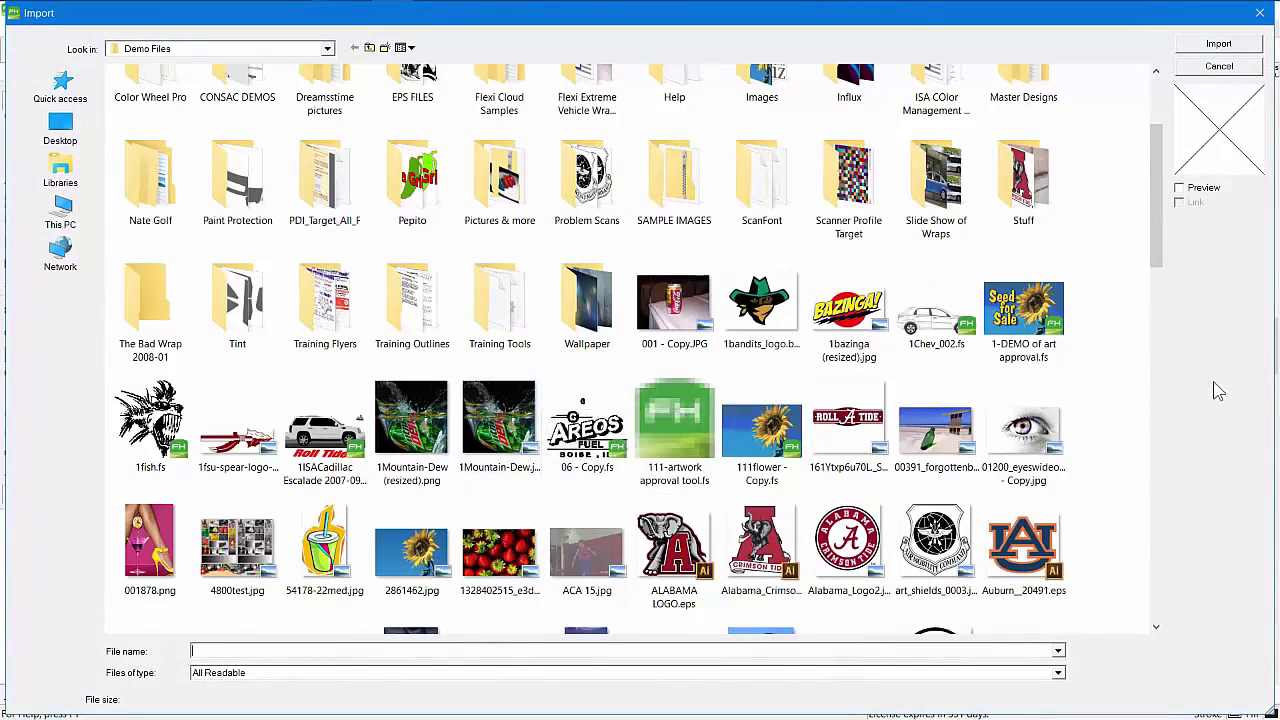
left_click(484, 404)
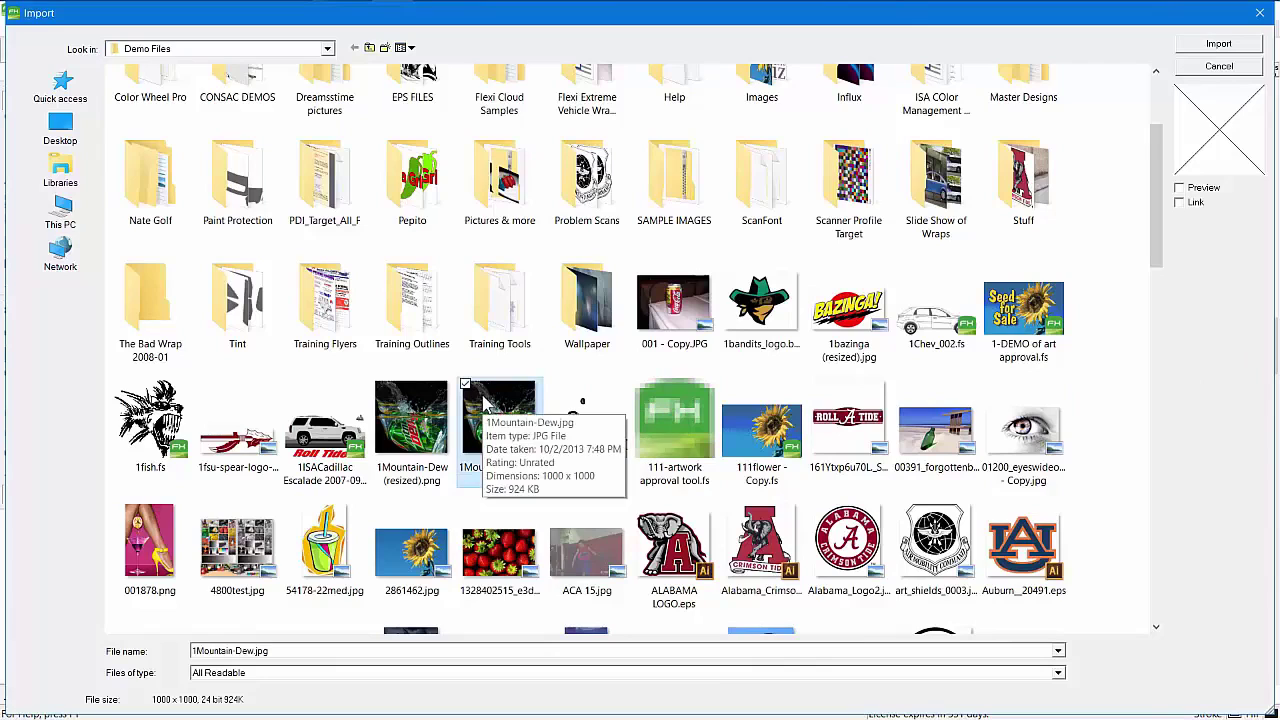
left_click(770, 402, "ctrl")
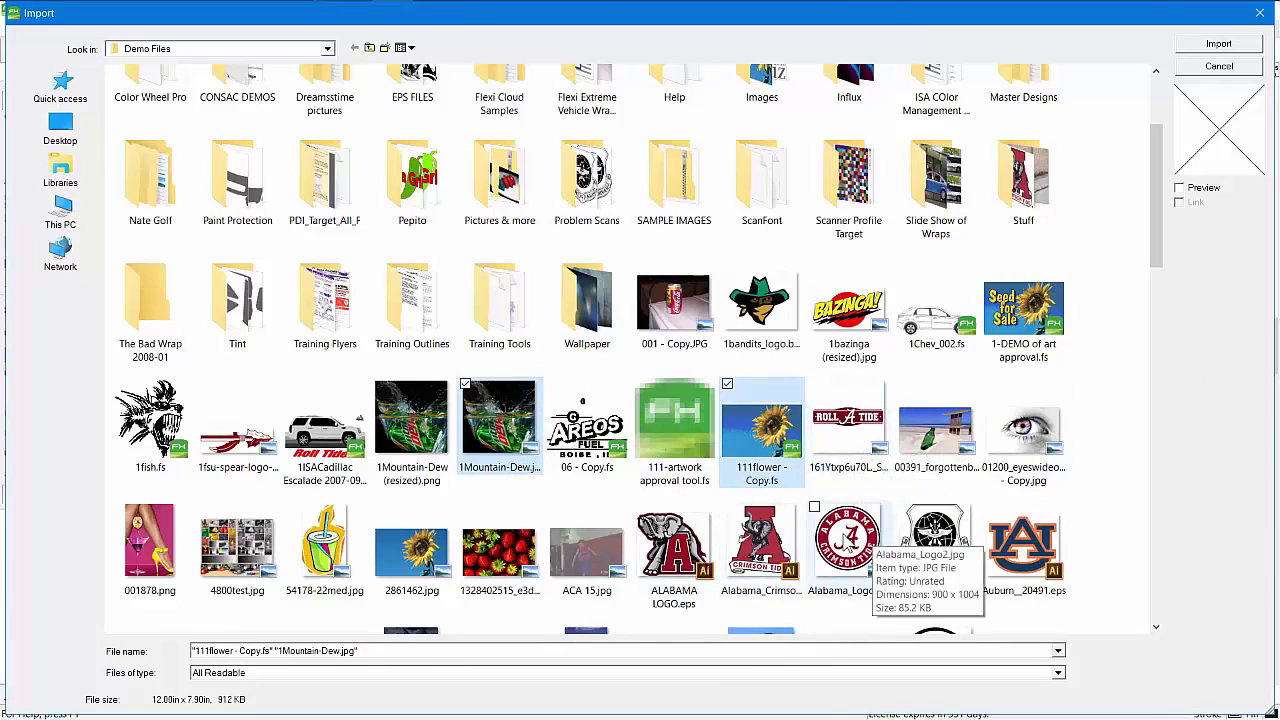
left_click(847, 543, "ctrl")
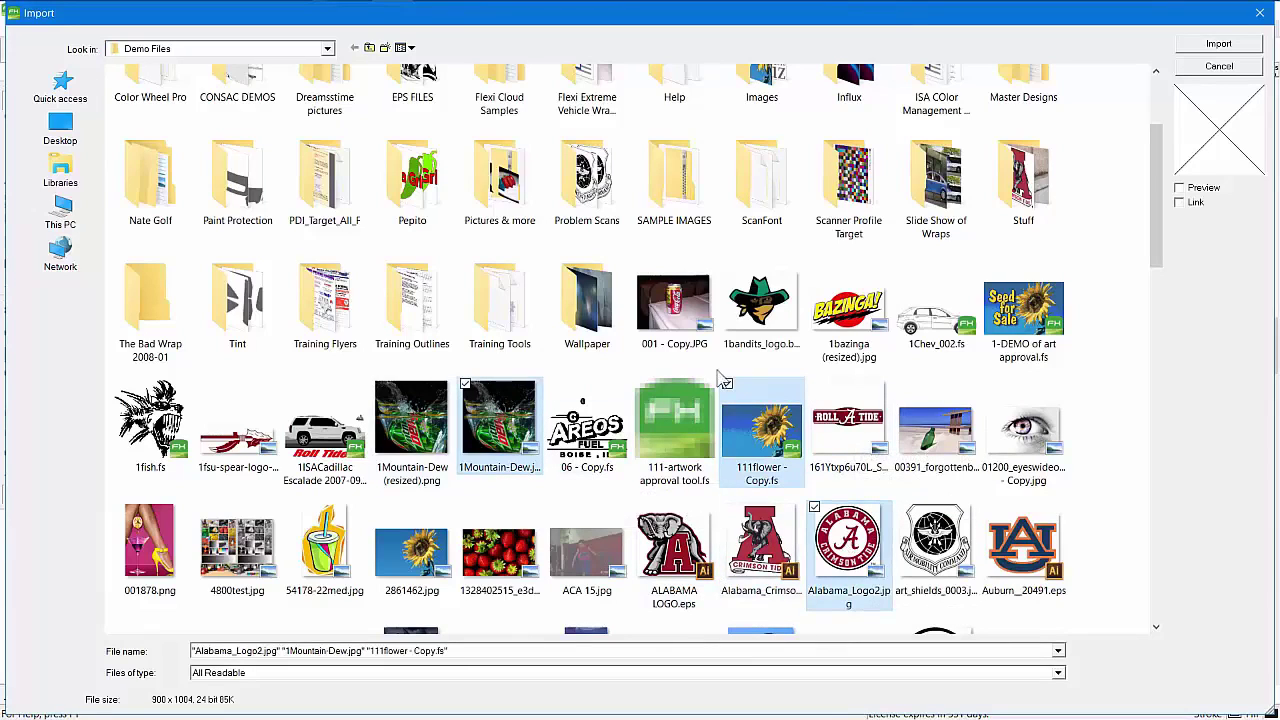
left_click(1219, 47)
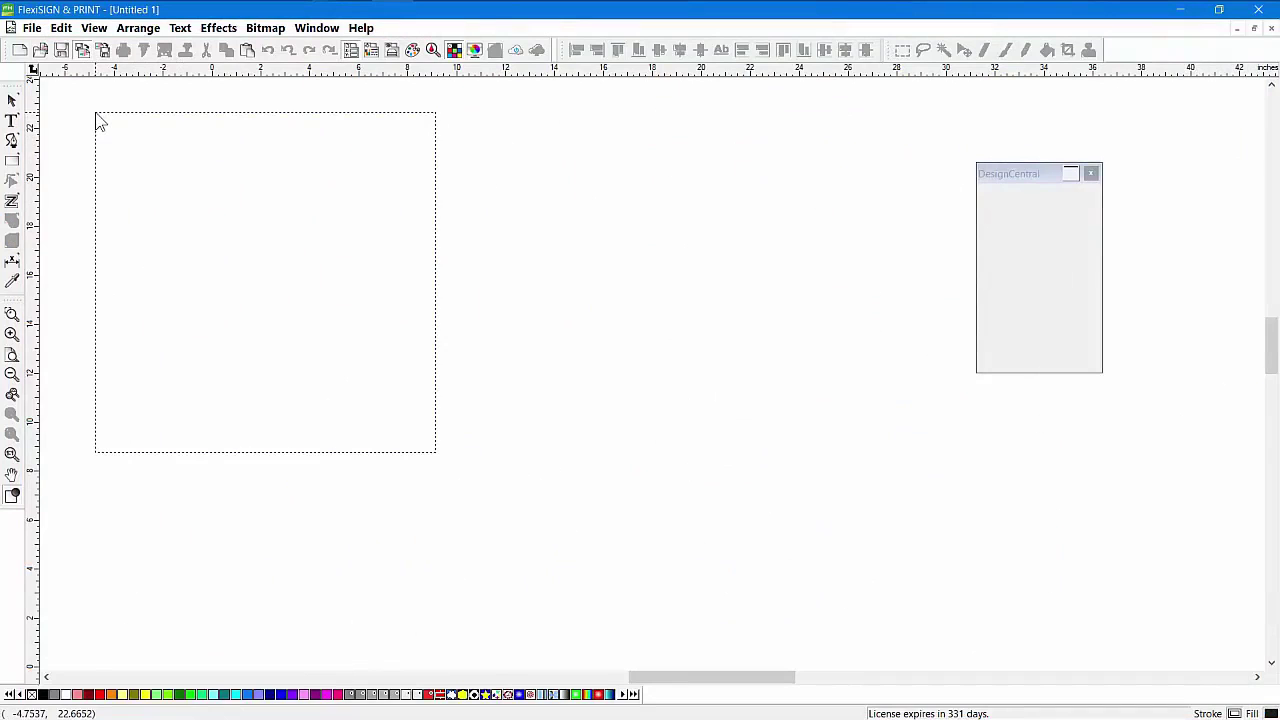
Step: Place the Mountain Dew image on the canvas, the sunflower to its right and the Alabama logo below it
left_click(97, 120)
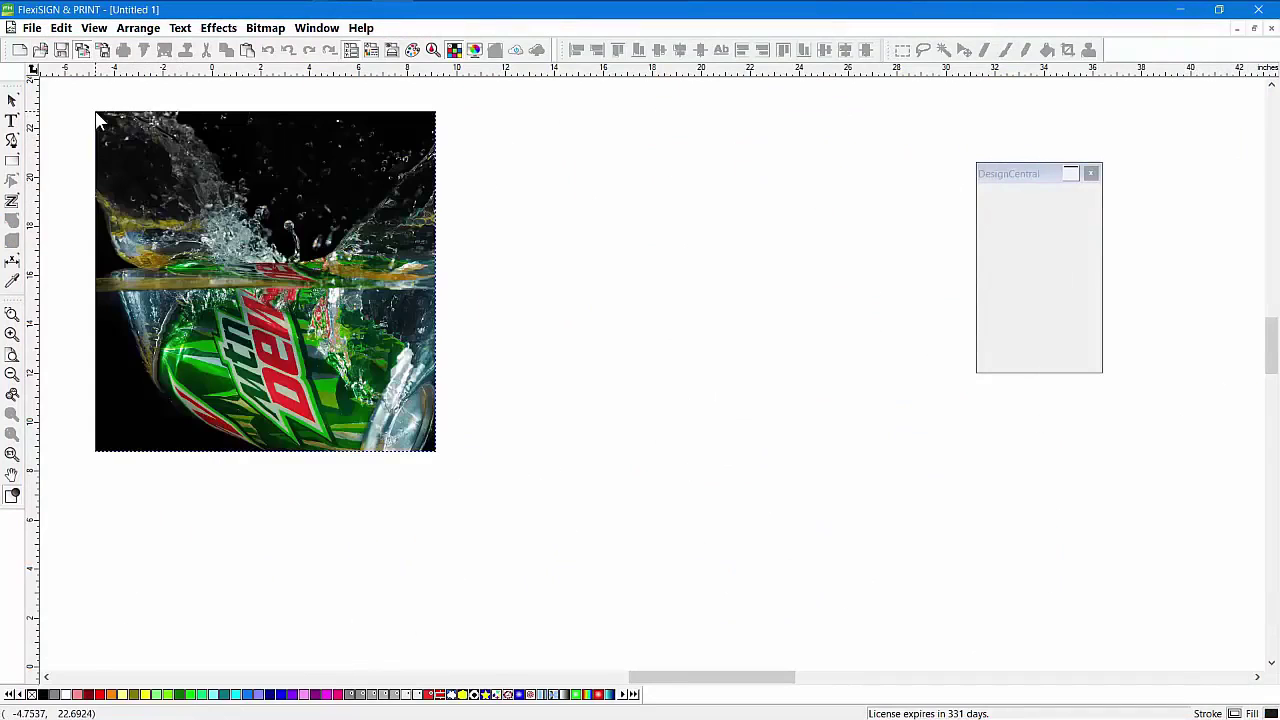
left_click(452, 116)
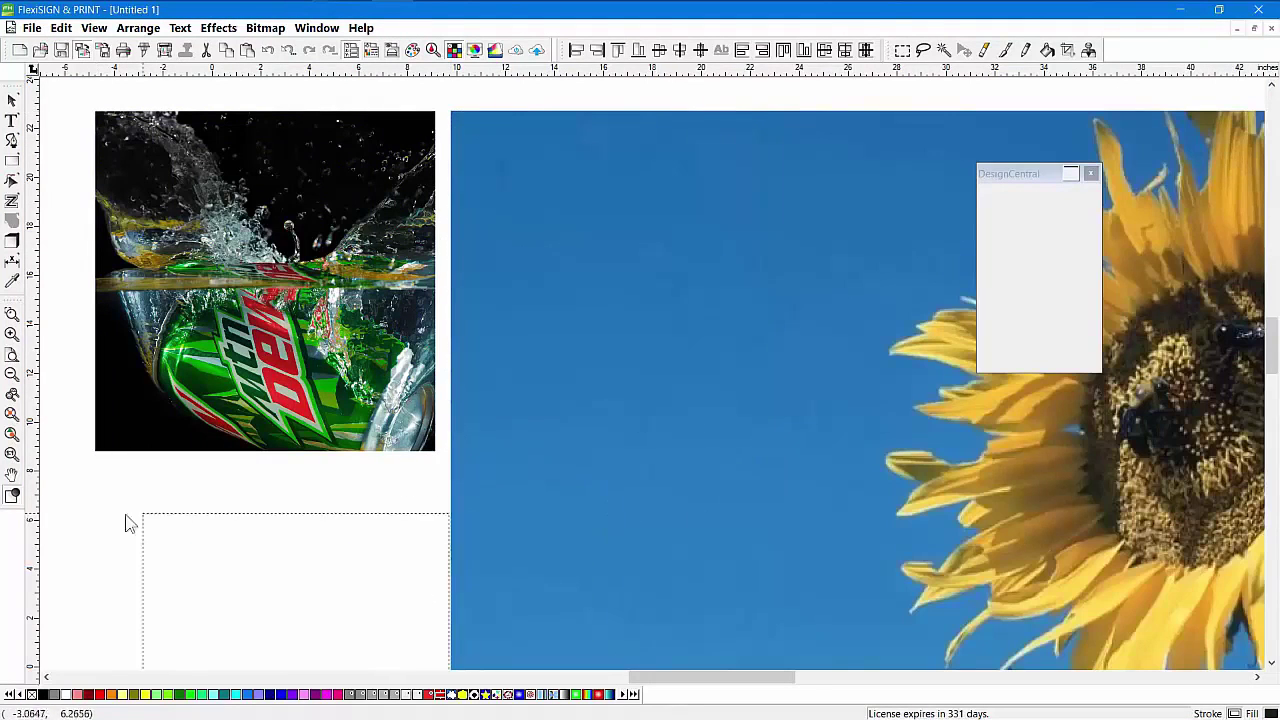
left_click(108, 480)
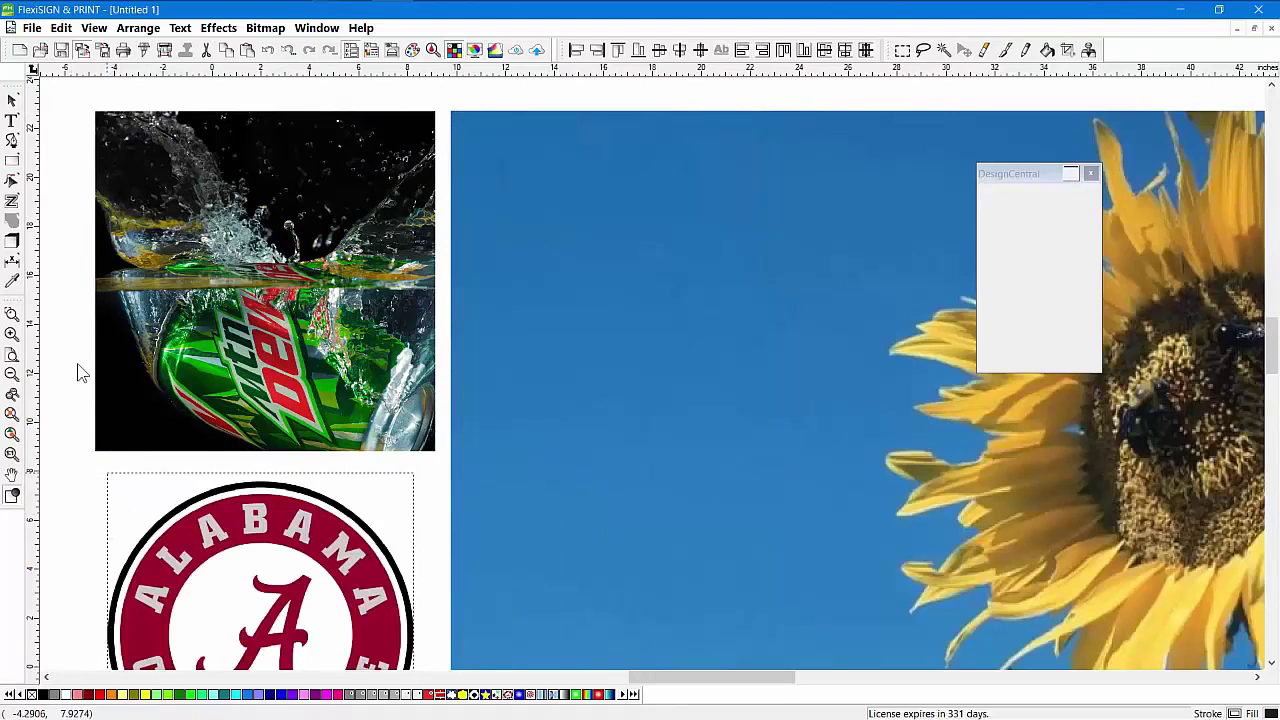
scroll(80, 370, "down", 2)
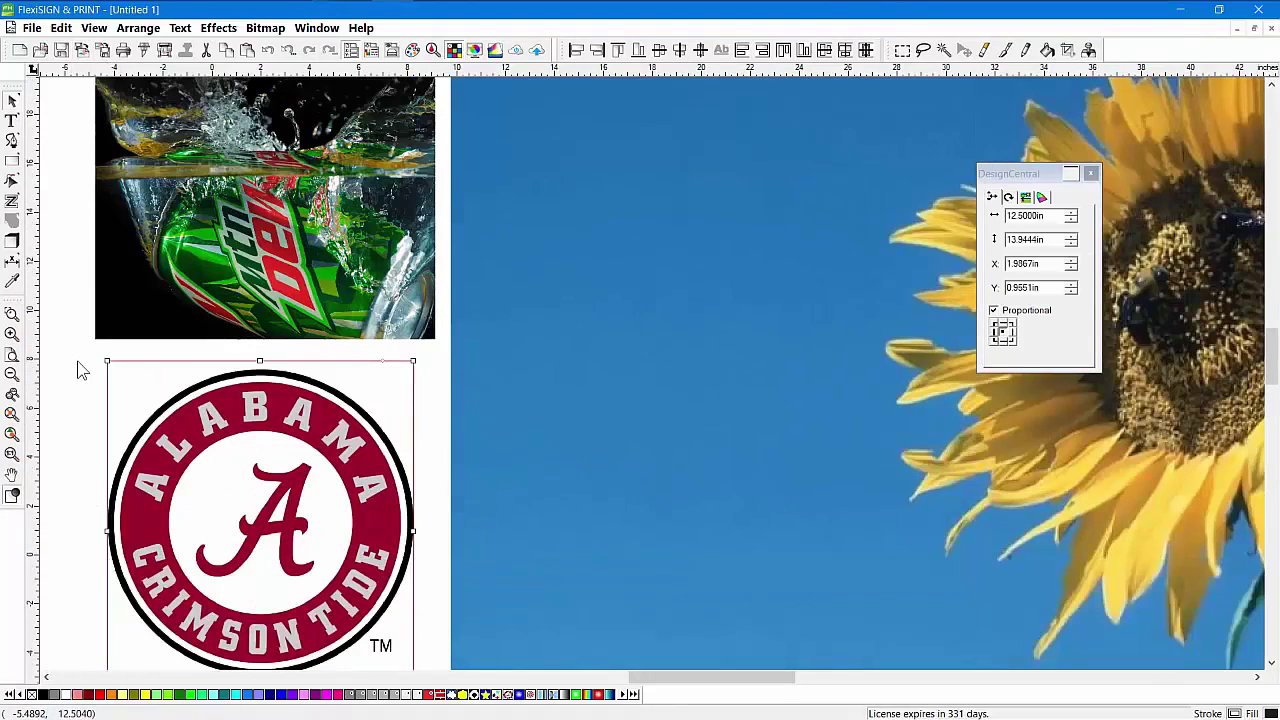
scroll(80, 370, "up", 2)
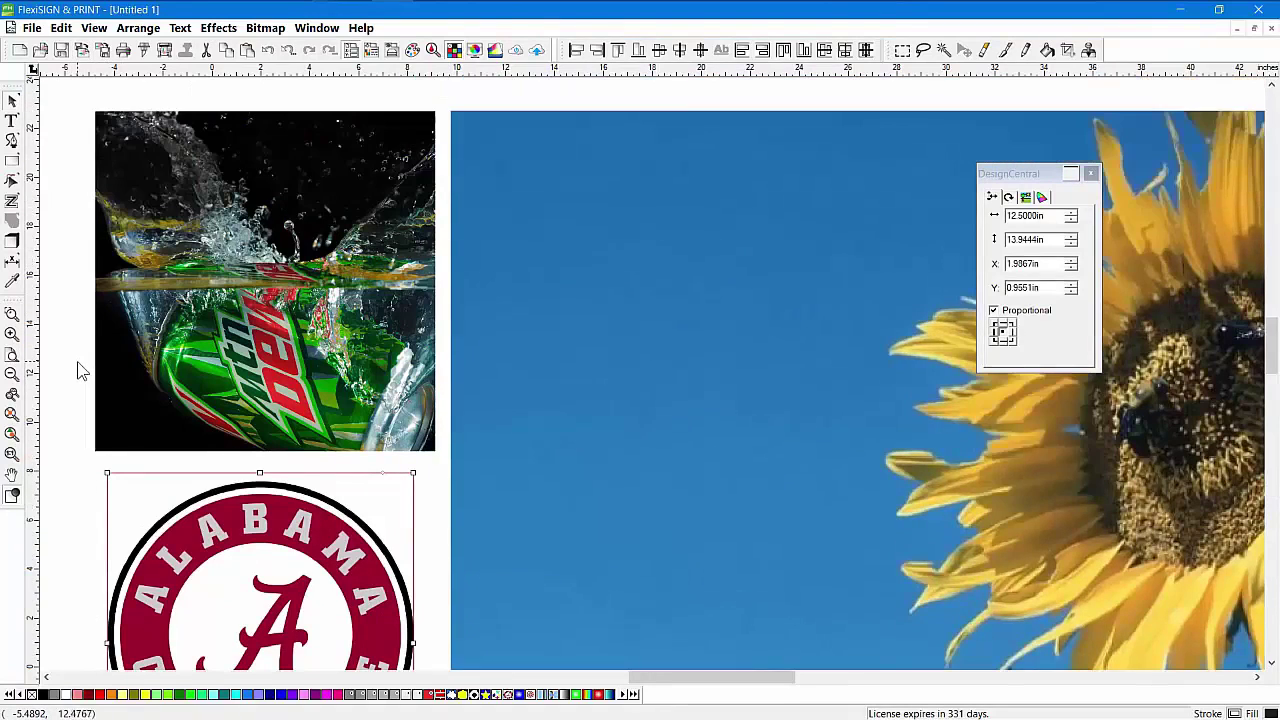
Step: Close the current document without saving it and create a new blank document
left_click(1272, 32)
left_click(652, 402)
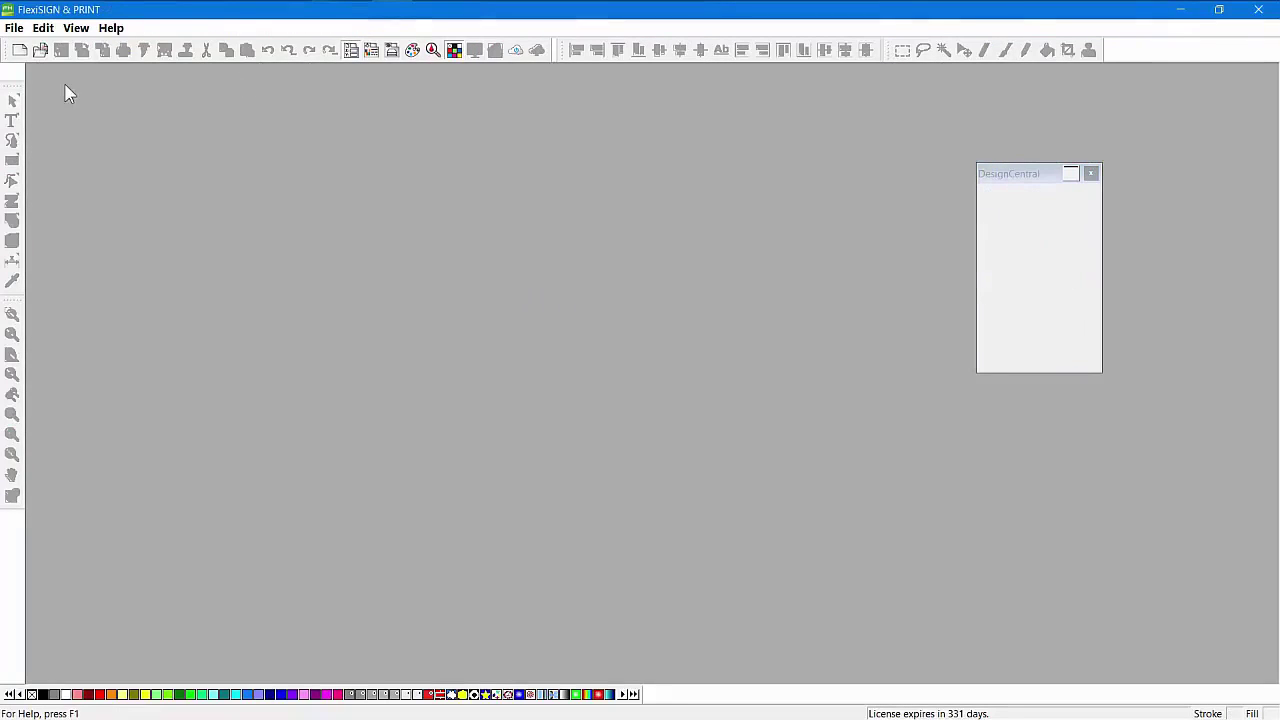
left_click(18, 52)
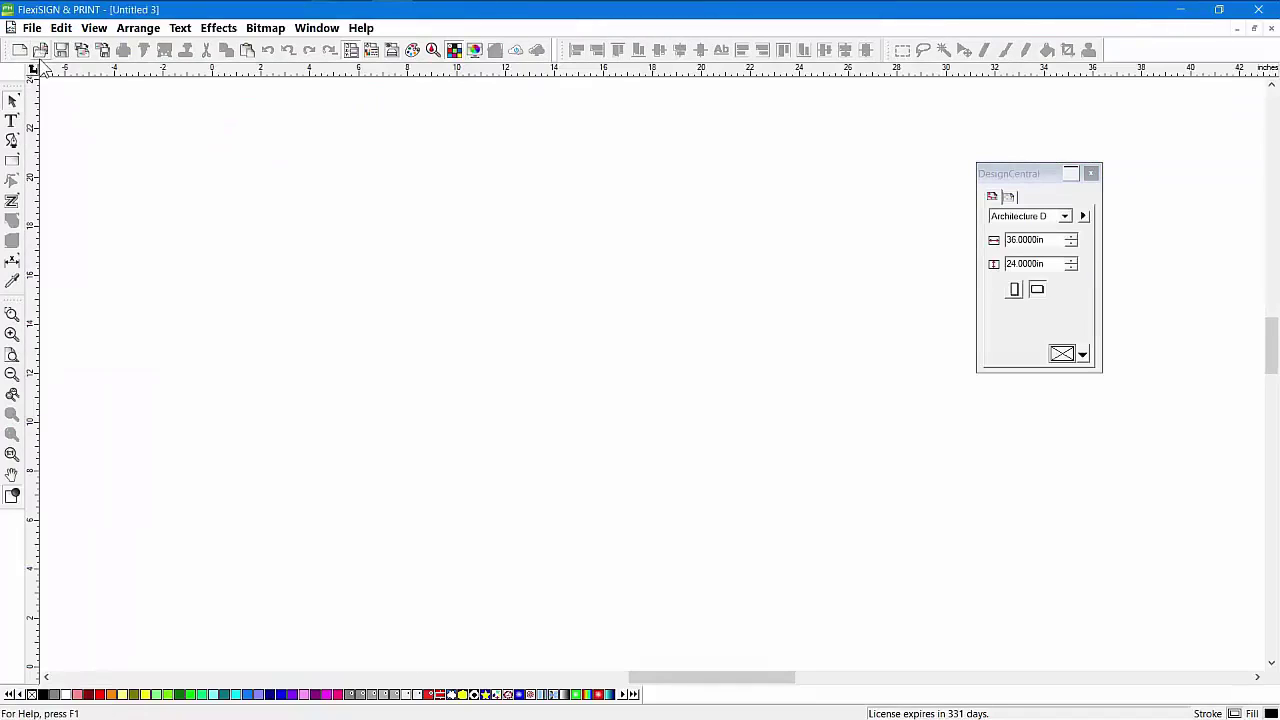
Step: View the TWAIN options for acquiring an image from a scanner in the new document
left_click(33, 28)
mouse_move(108, 222)
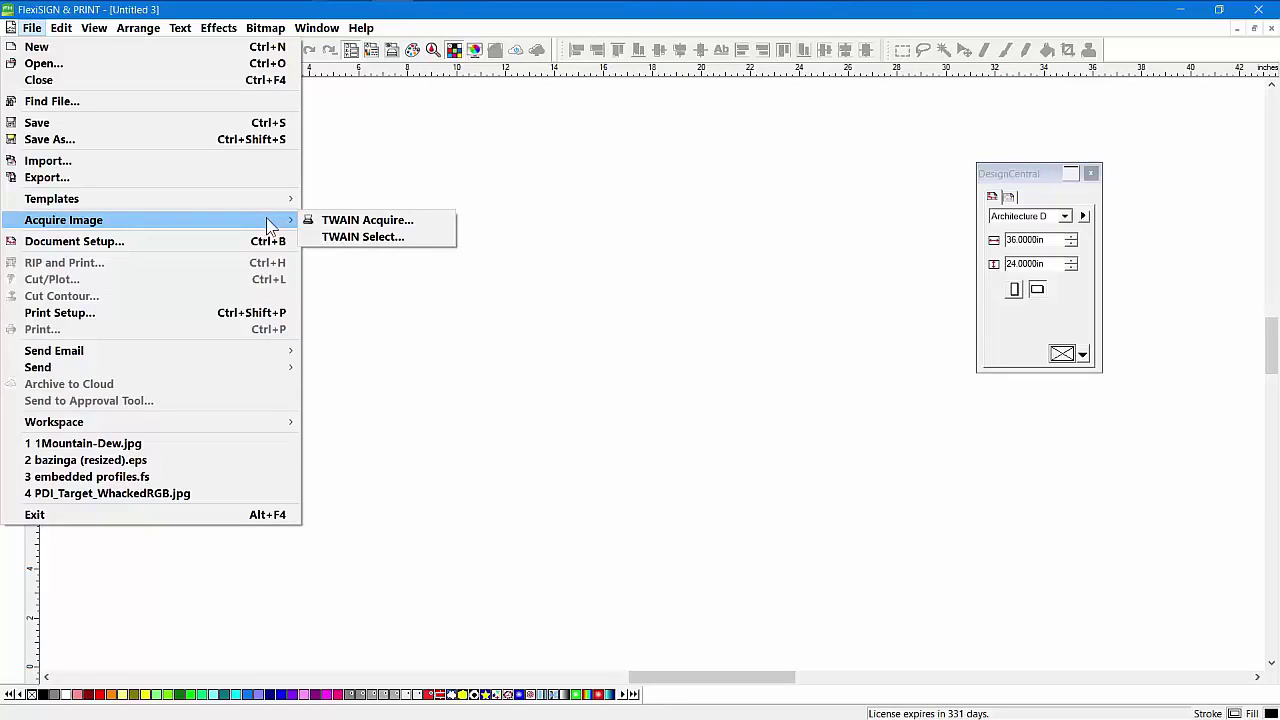
left_click(571, 137)
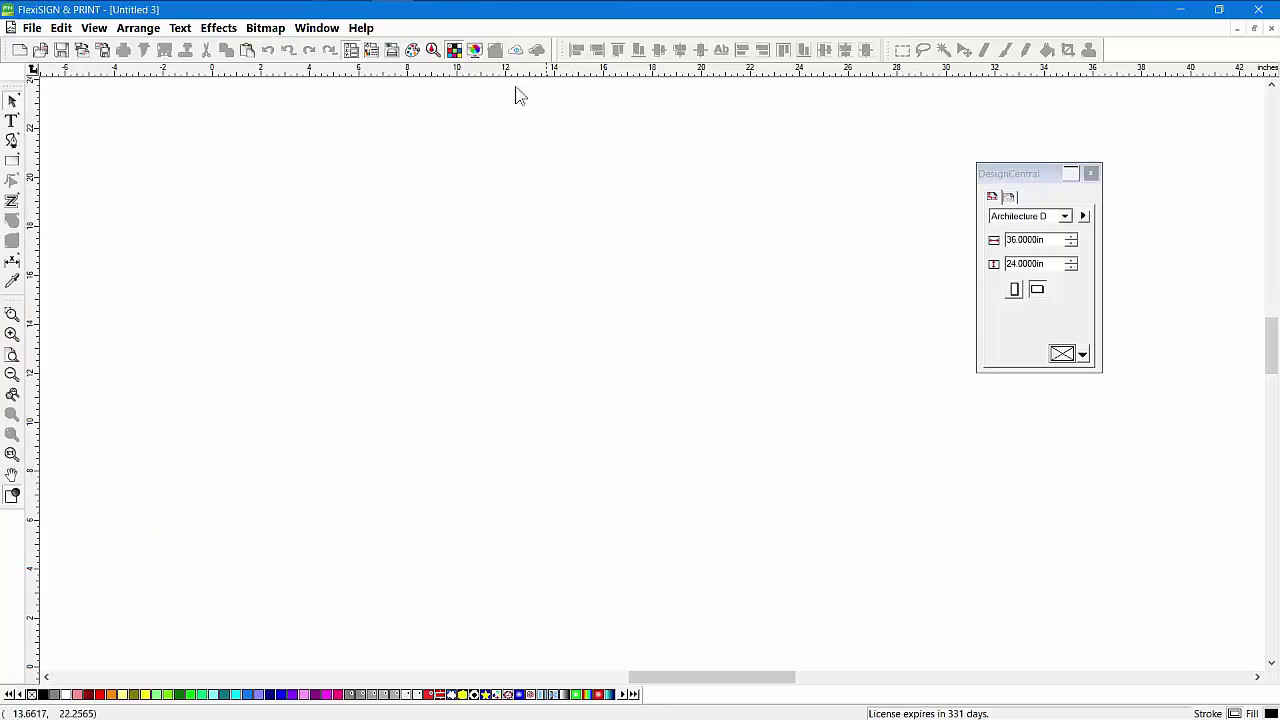
Step: Switch to Production Manager and choose 1Mountain-Dew.jpg from the Demo Files folder as a new job for the VJ-1638 setup
left_click(432, 17)
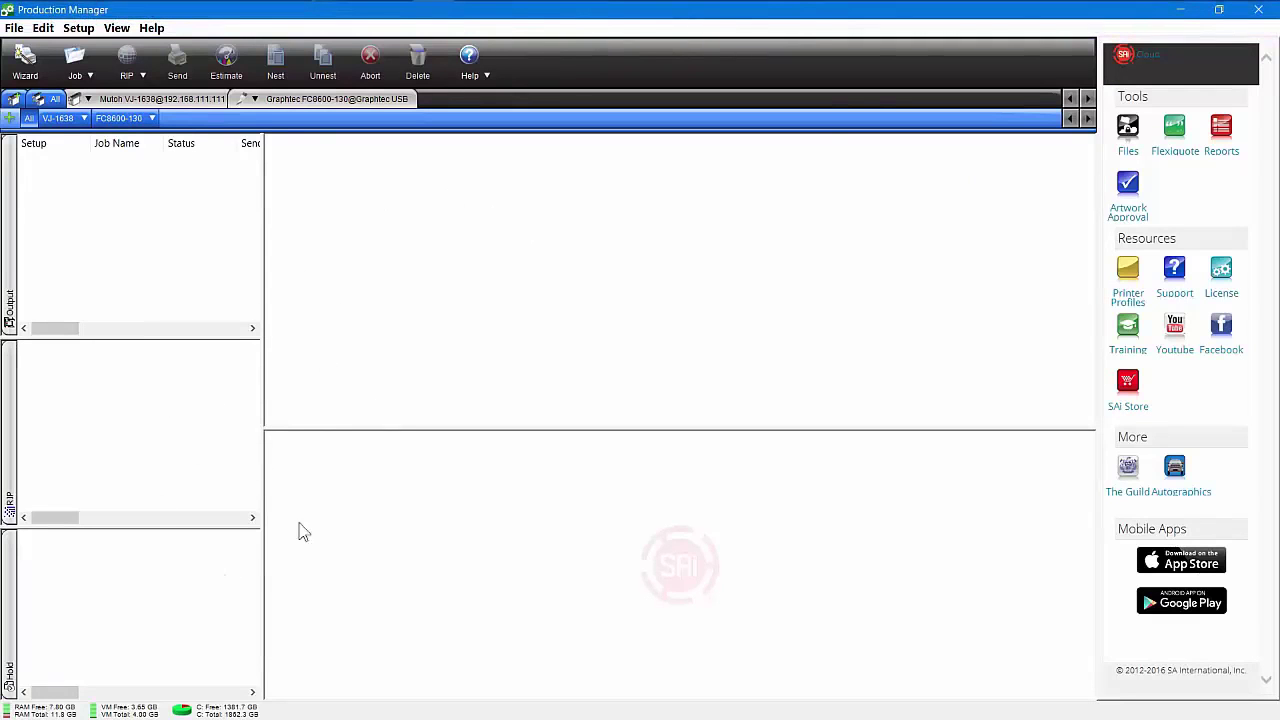
left_click(14, 30)
left_click(50, 47)
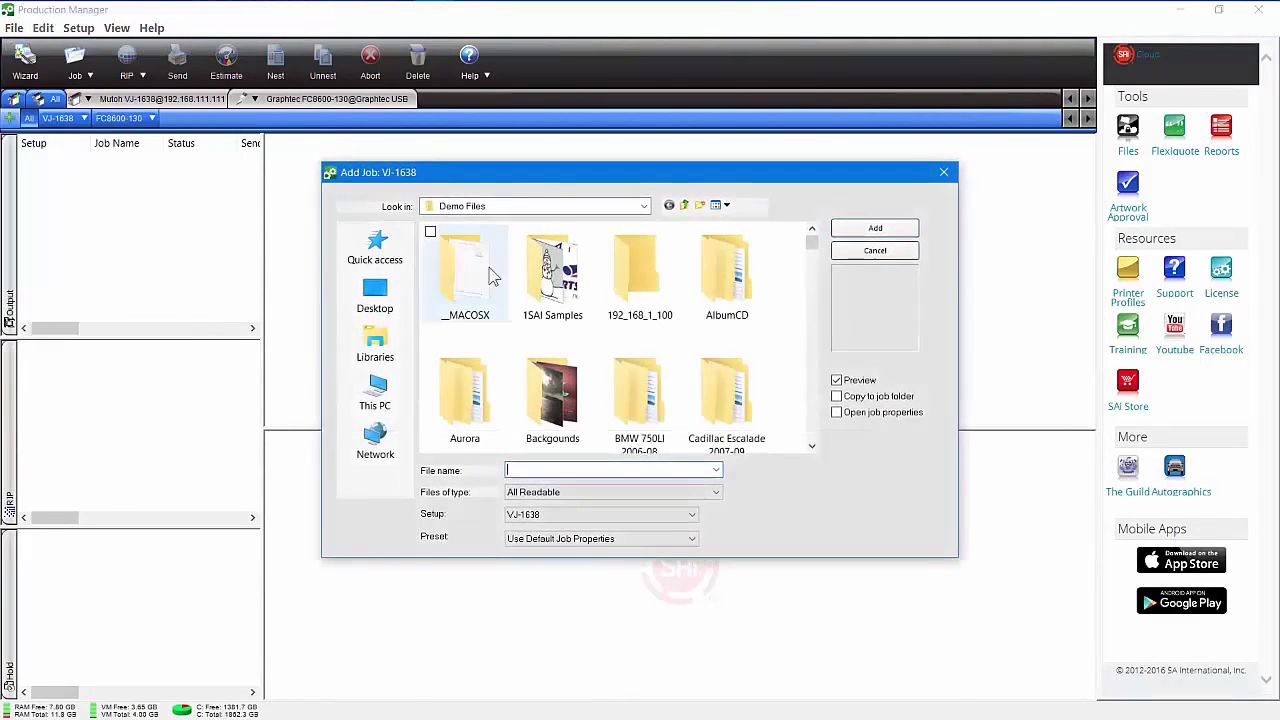
left_click_drag(502, 178, 345, 121)
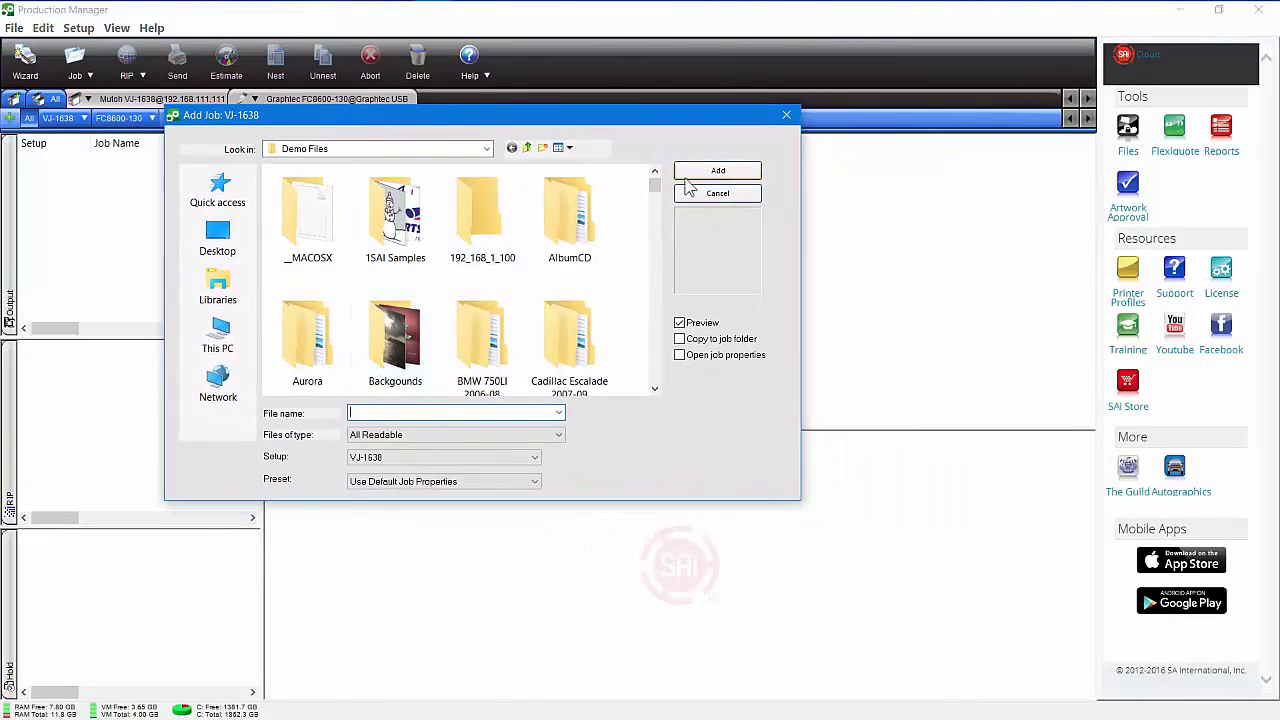
left_click_drag(656, 188, 660, 238)
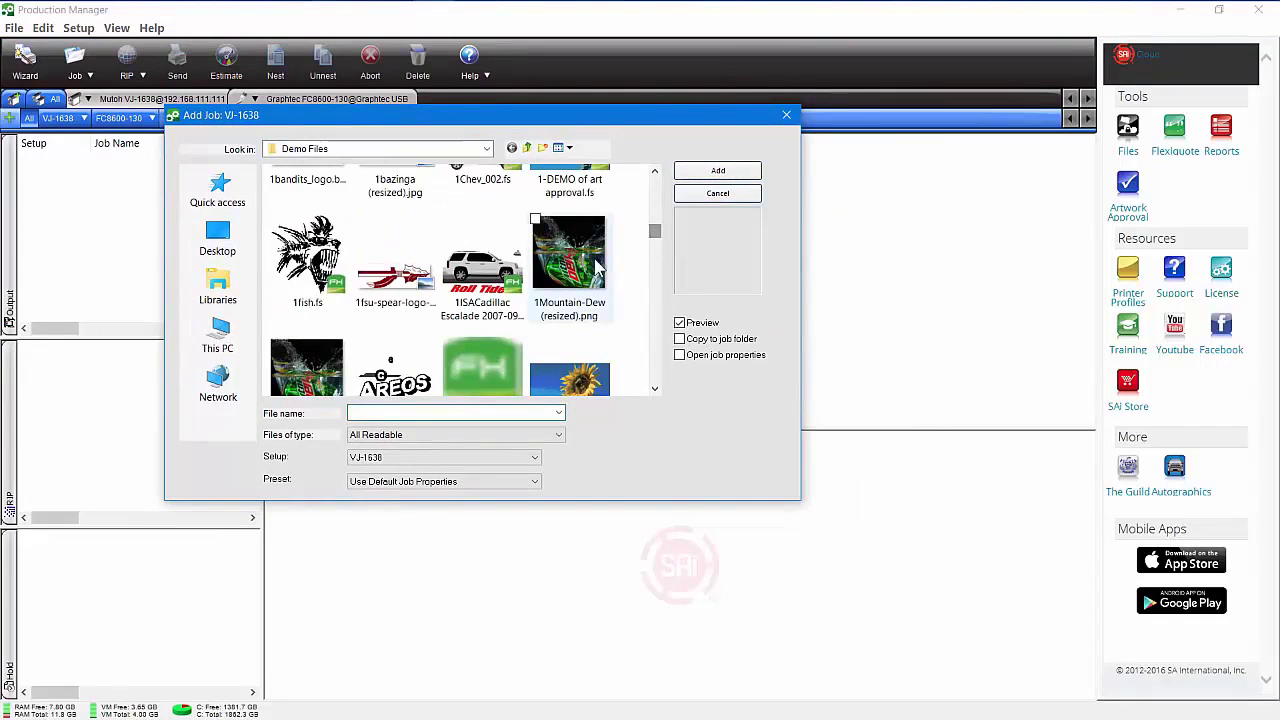
left_click(307, 372)
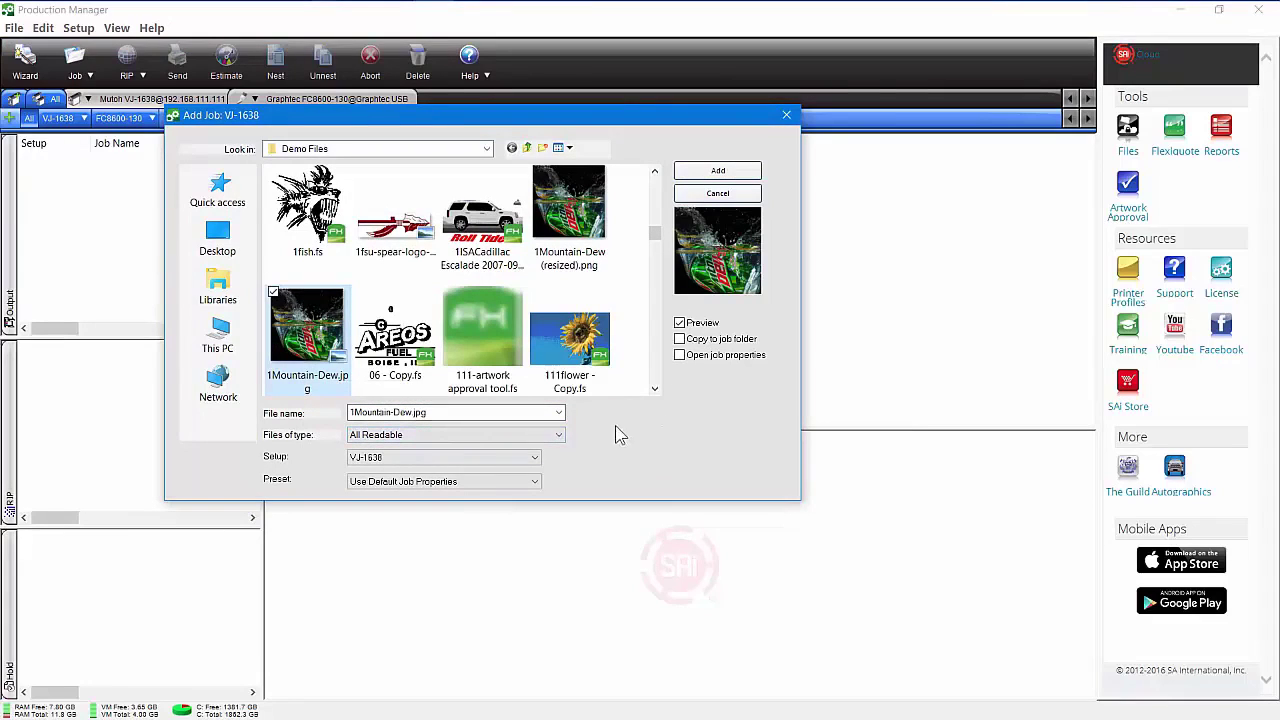
Step: Check the job presets, keep Use Default Job Properties, and add the job to the queue
left_click(368, 483)
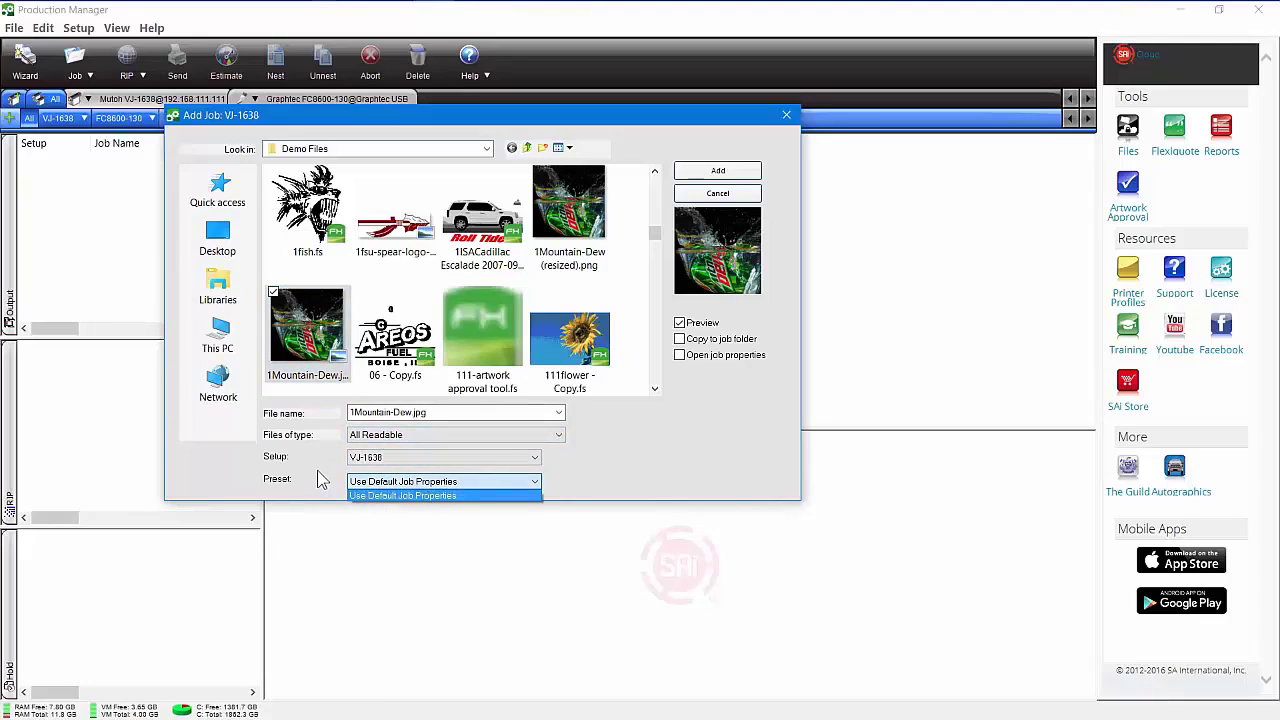
left_click(320, 479)
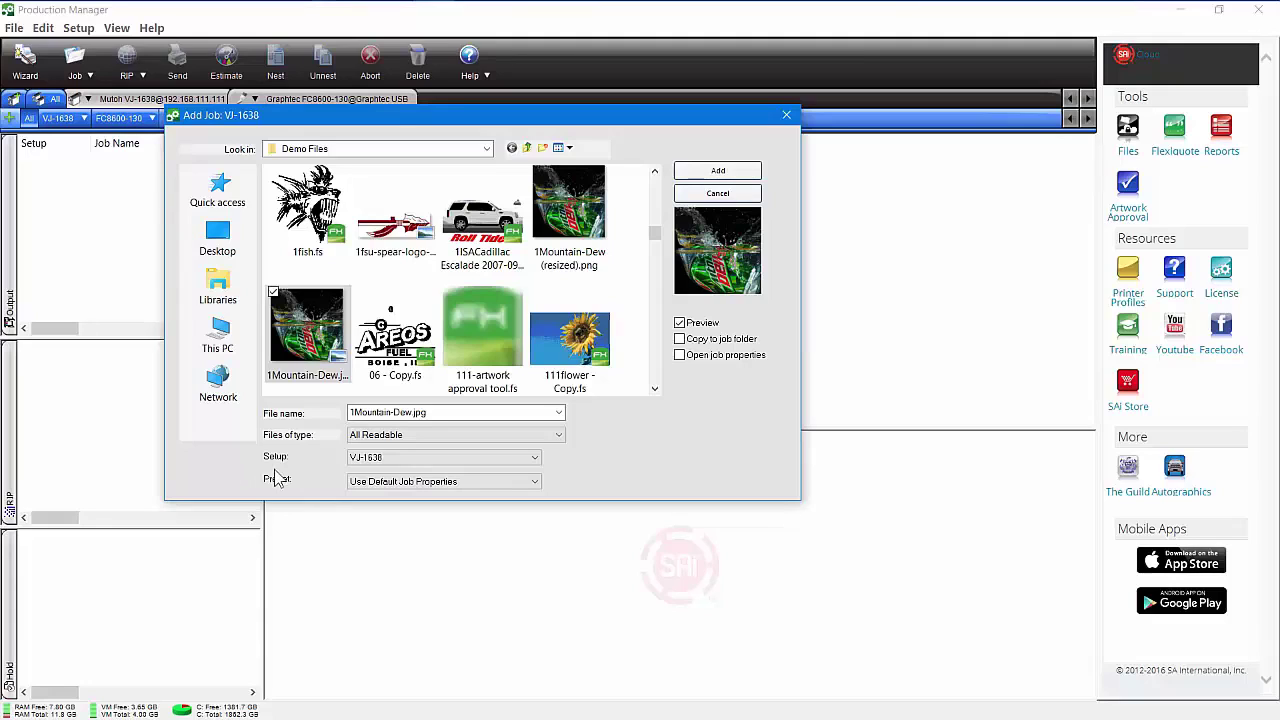
left_click(425, 484)
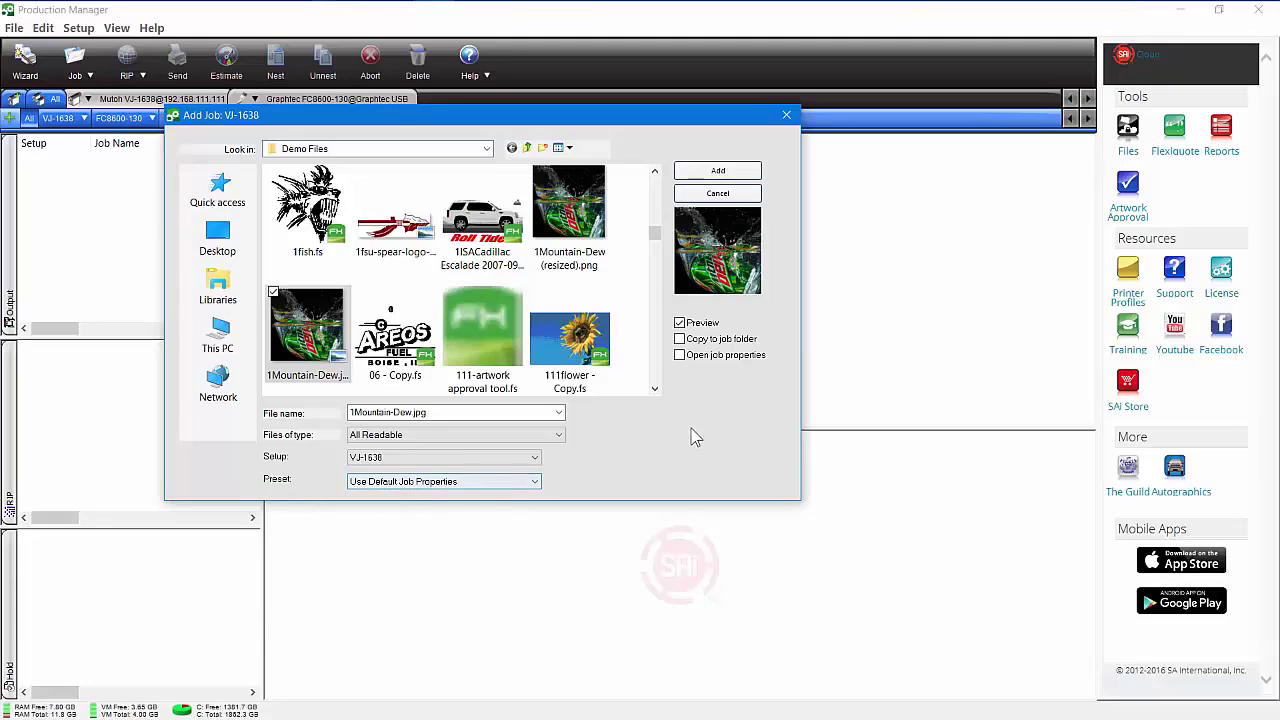
left_click(718, 171)
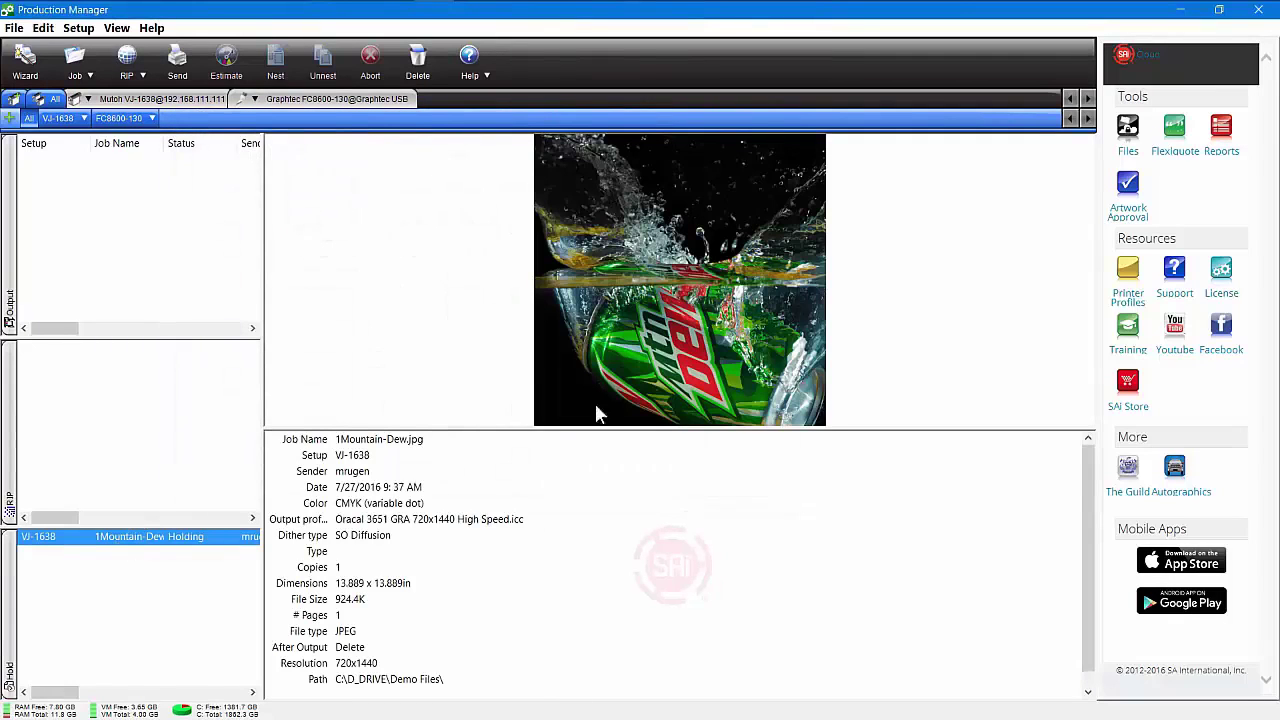
Step: View the job properties of the held 1Mountain-Dew.jpg job and close them without changes
double_click(104, 543)
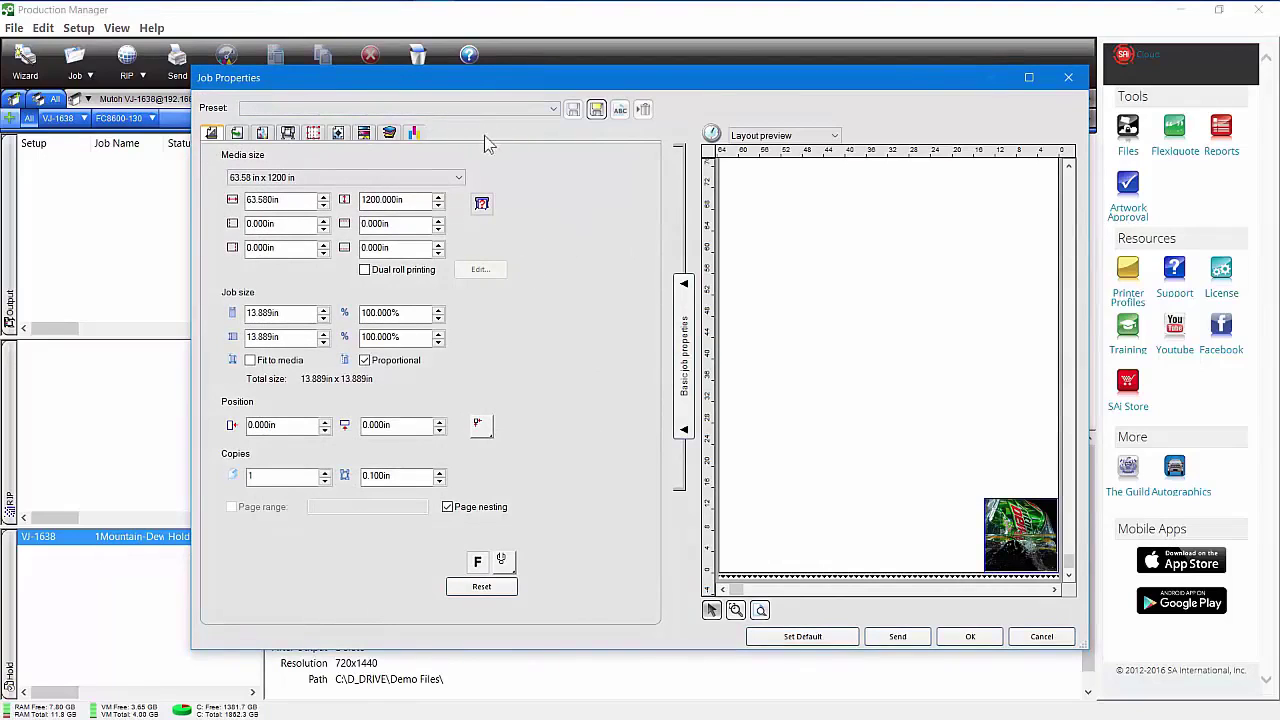
left_click(1050, 638)
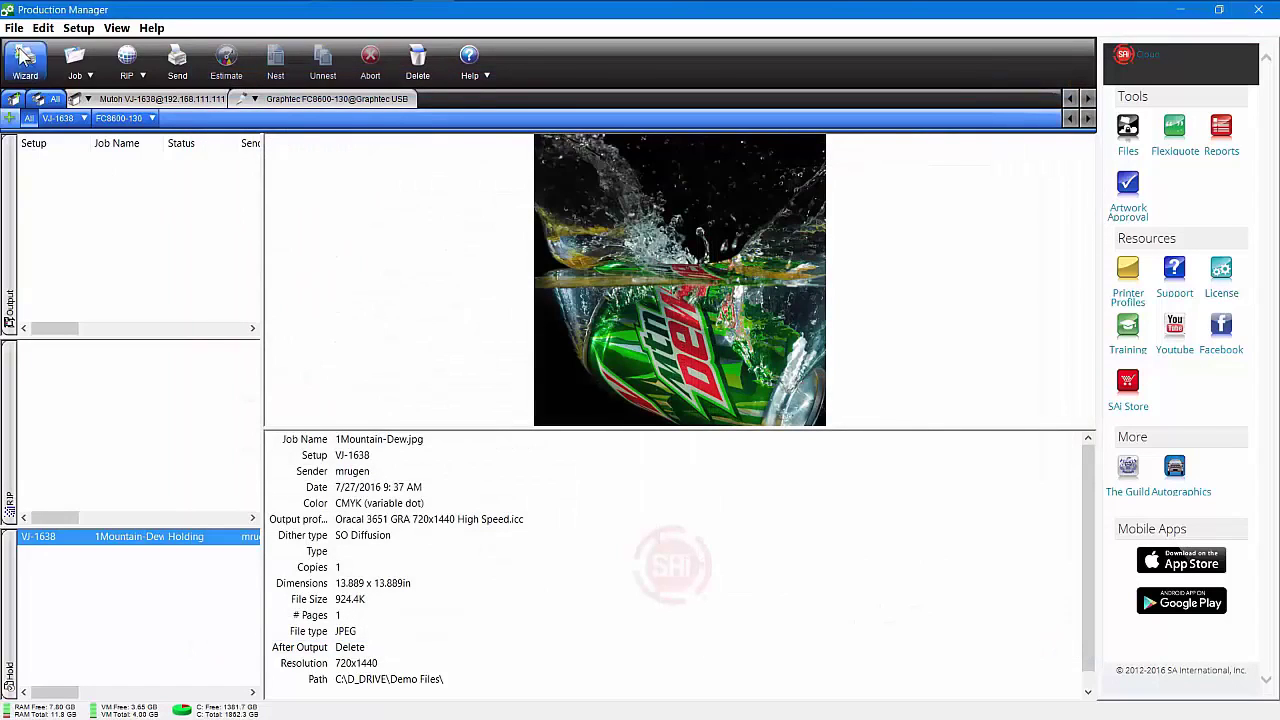
Step: View the TWAIN image acquisition options in Production Manager
left_click(14, 28)
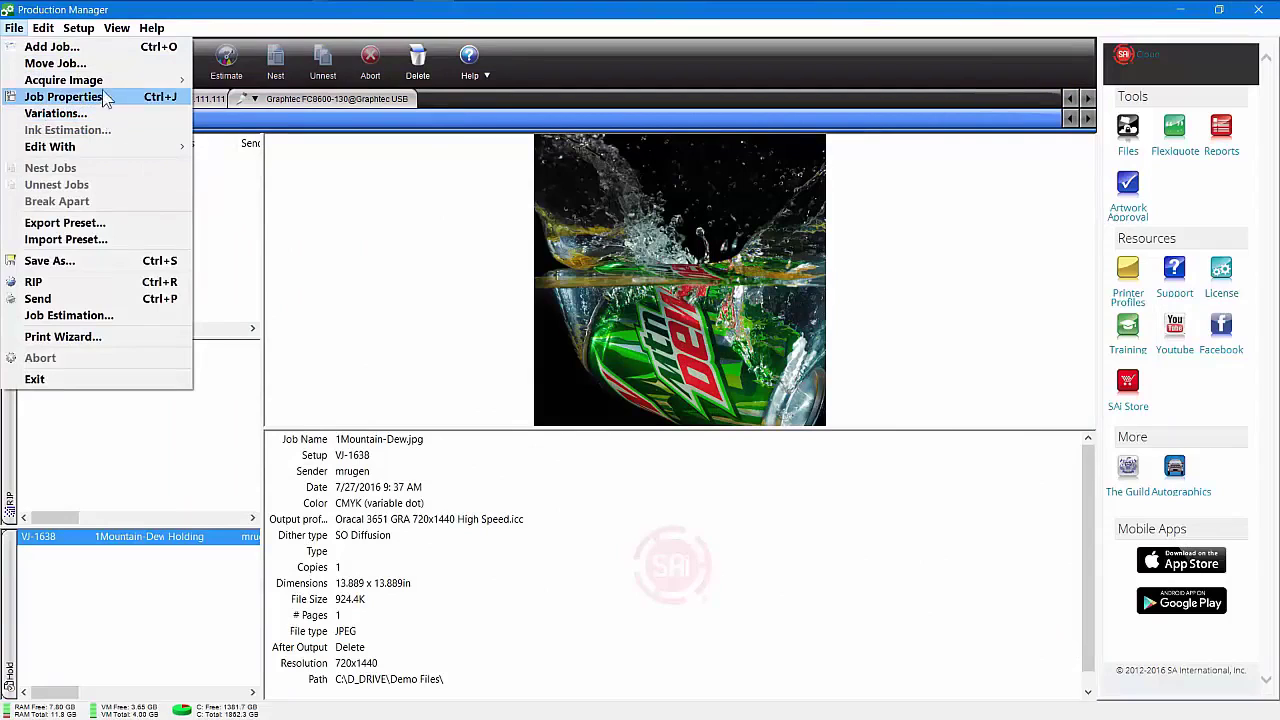
mouse_move(108, 88)
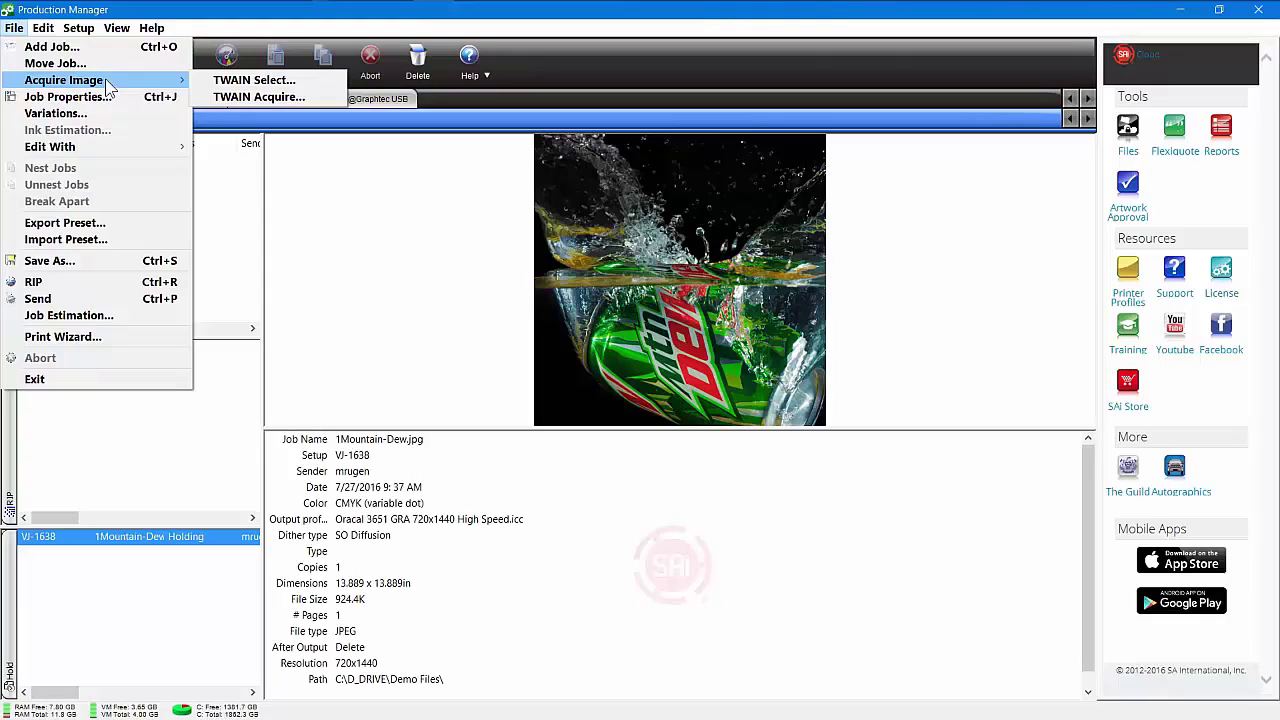
left_click(404, 236)
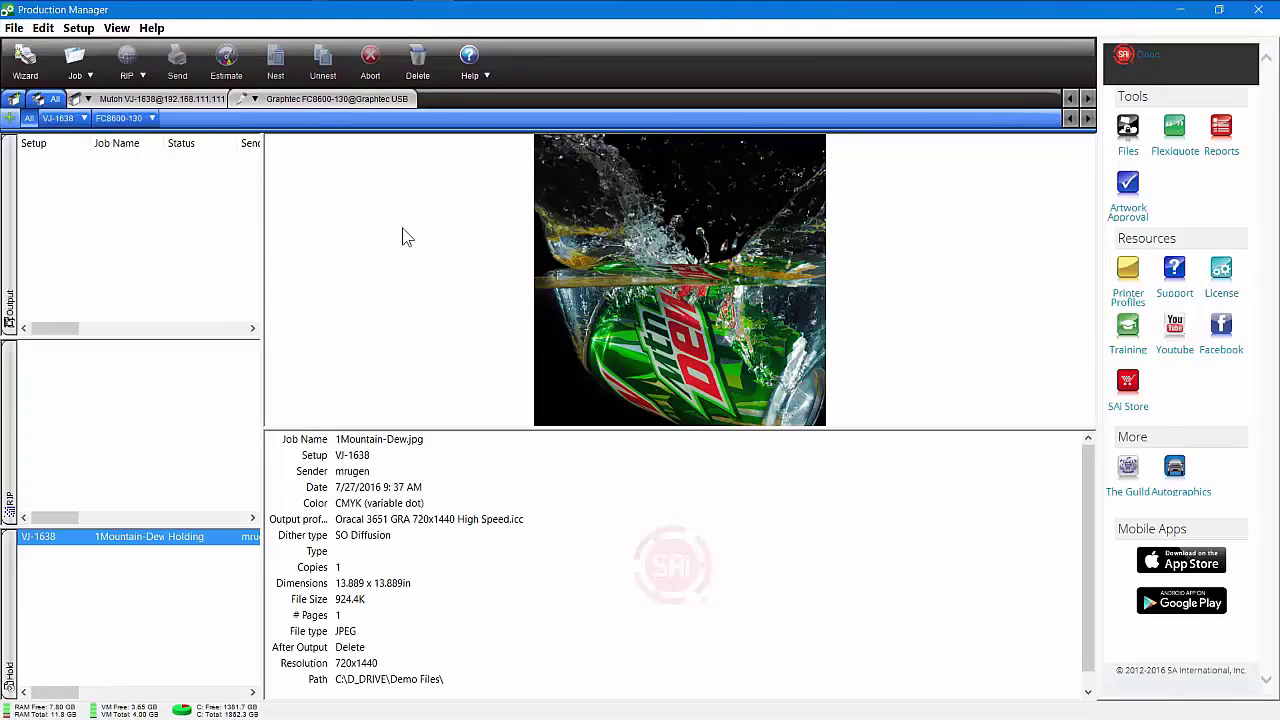
Step: Switch to a new File Explorer window and float it at reduced size over Production Manager, keeping the hold queue uncovered
mouse_move(250, 3)
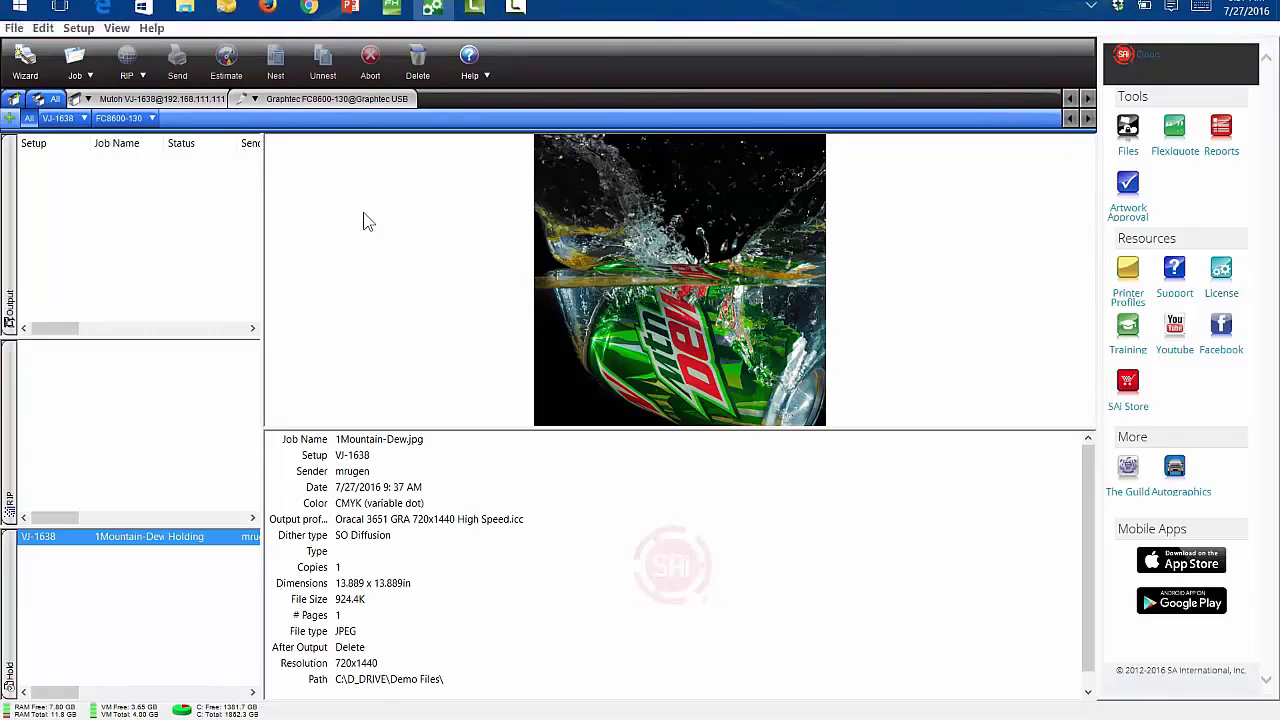
key("super+e")
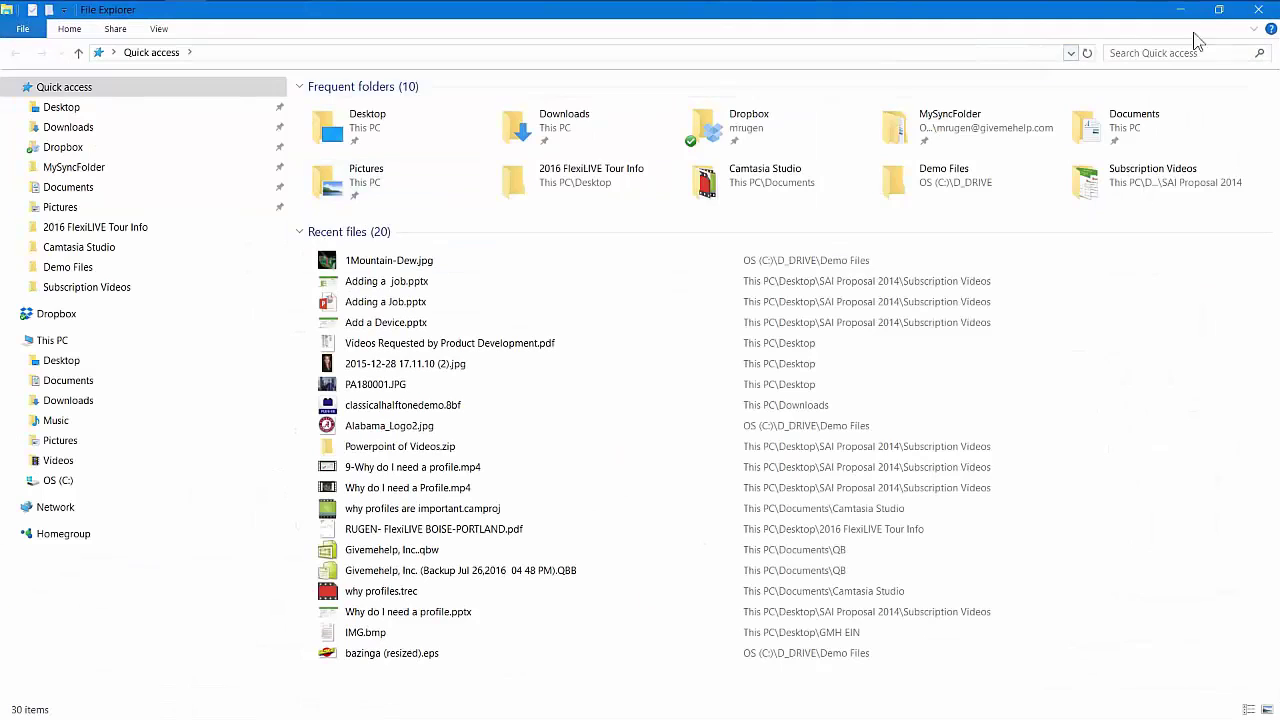
left_click(1219, 9)
left_click_drag(438, 18, 784, 68)
Step: Drop 2015-12-28 17.11.10 (2).jpg from the recent files into Production Manager's hold queue and bring Production Manager to the front
left_click_drag(1160, 150, 1158, 388)
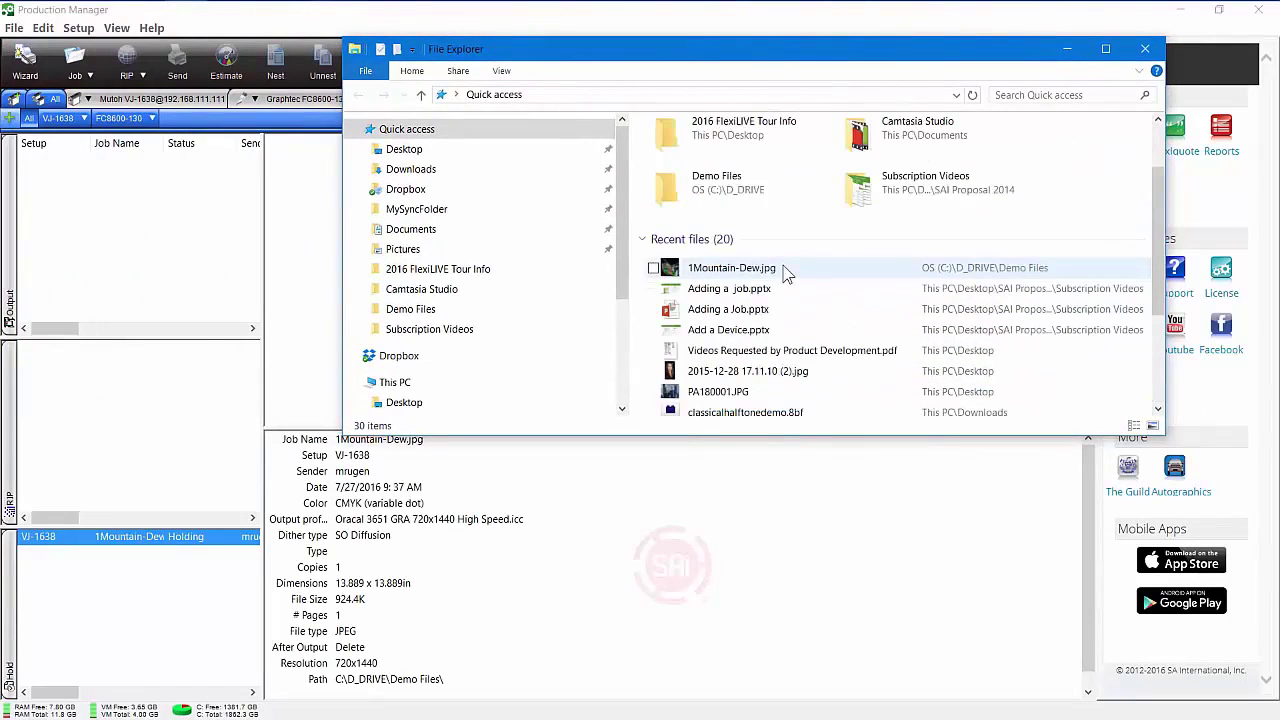
left_click(697, 273)
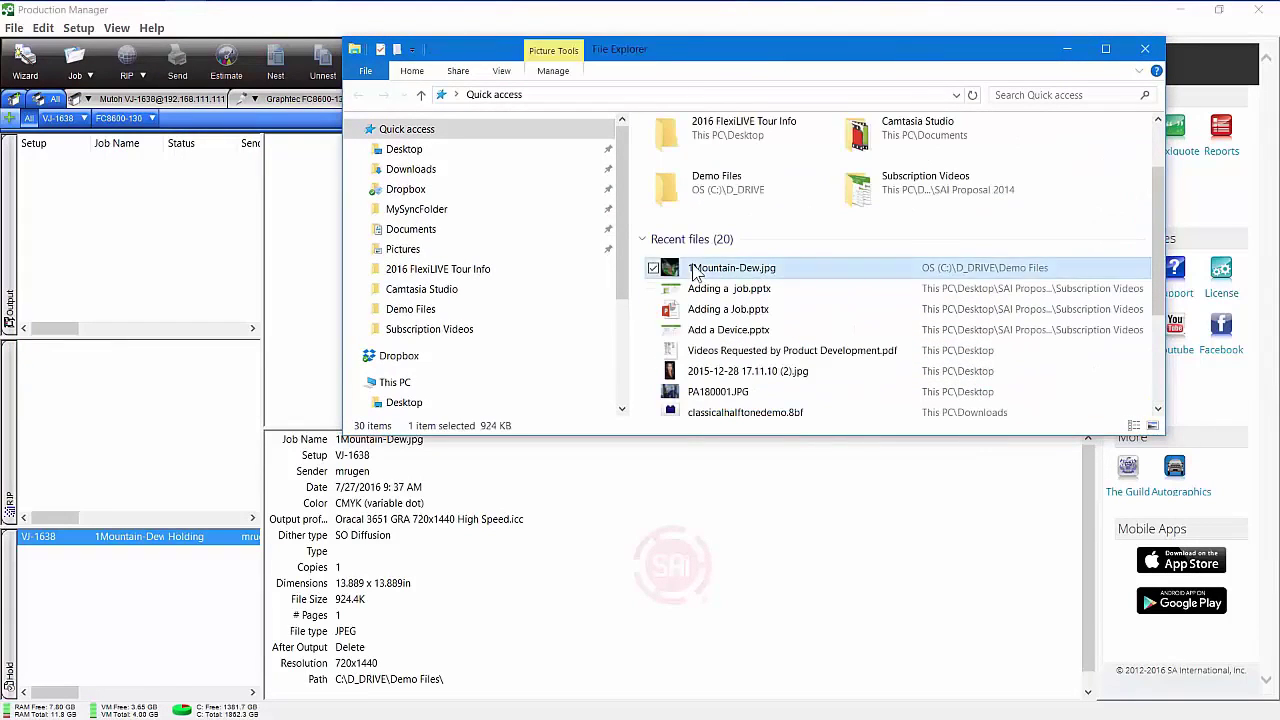
left_click(706, 377)
left_click_drag(690, 375, 122, 596)
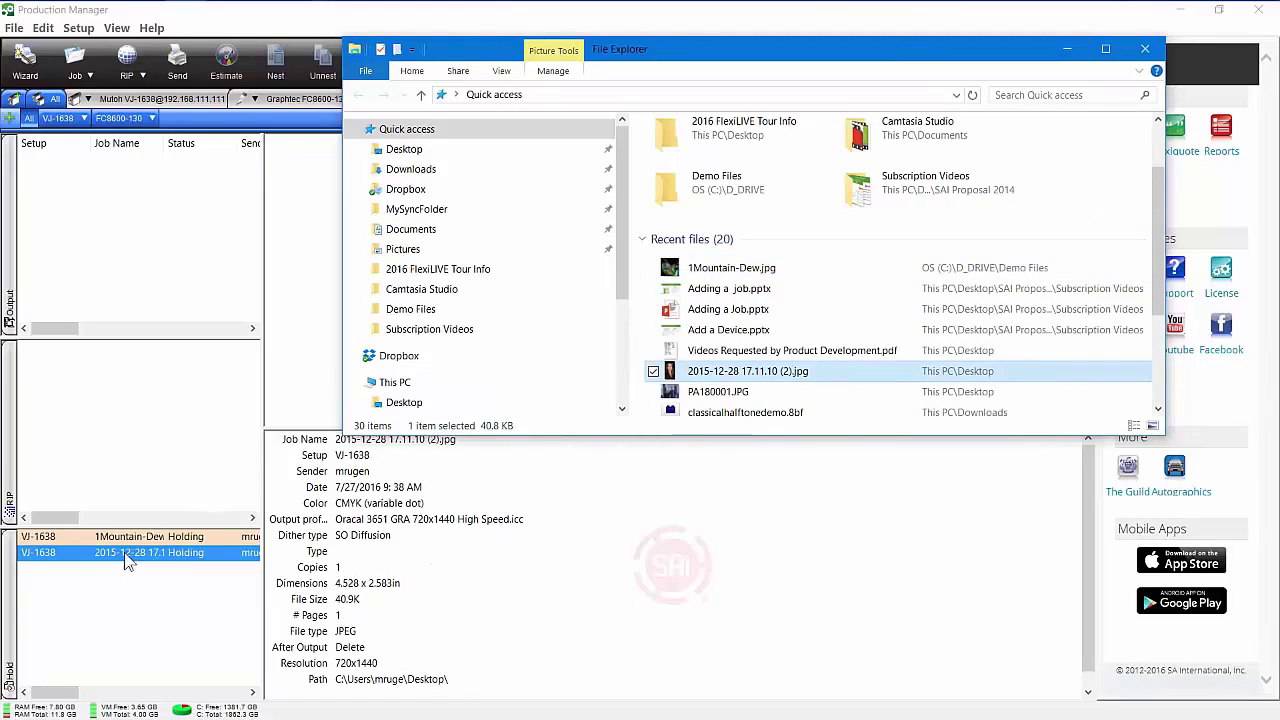
left_click(1093, 20)
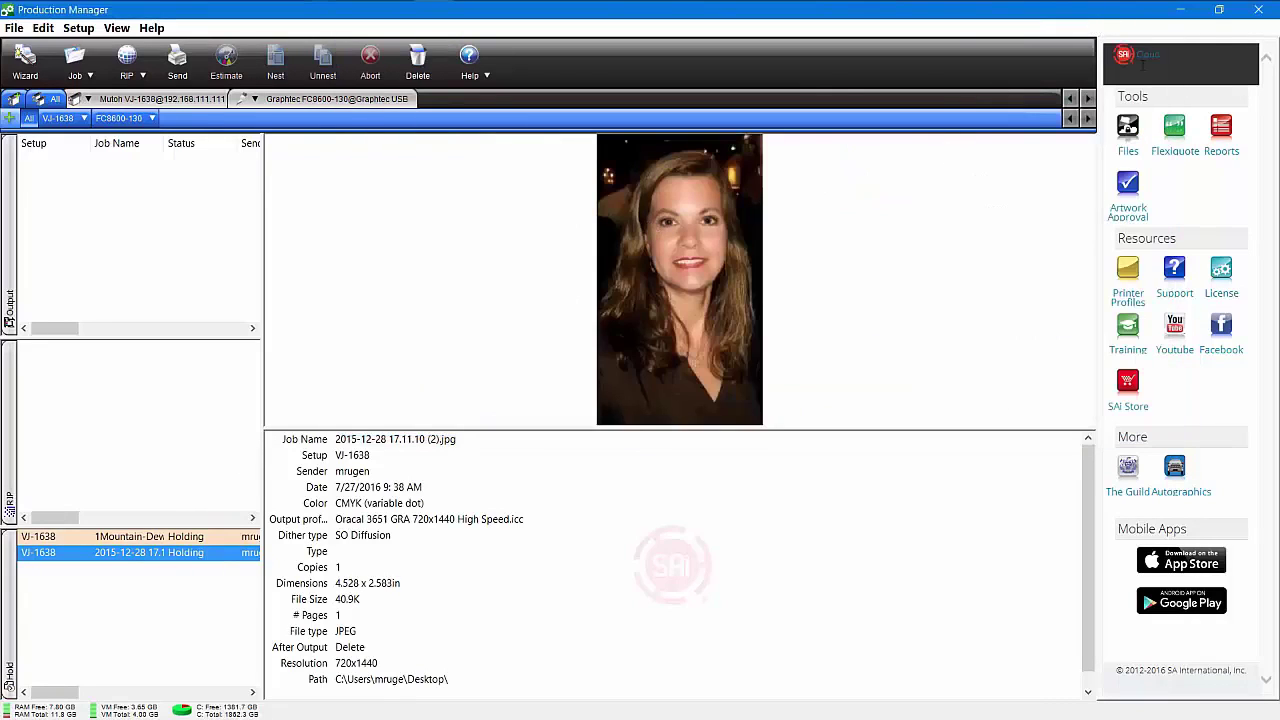
Step: Switch to FlexiSIGN & PRINT, drop 2015-12-28 17.11.10 (2).jpg from File Explorer into the Untitled 3 drawing, close File Explorer and deselect the image
left_click(1181, 11)
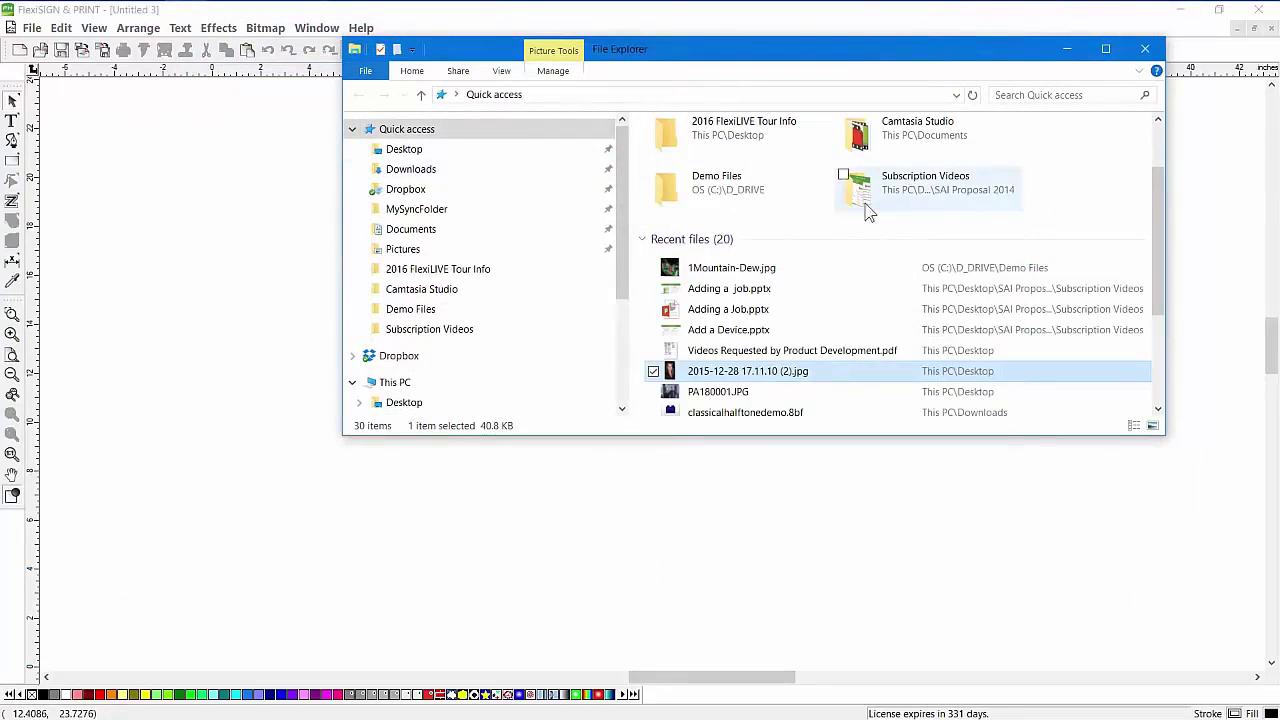
left_click_drag(683, 376, 155, 278)
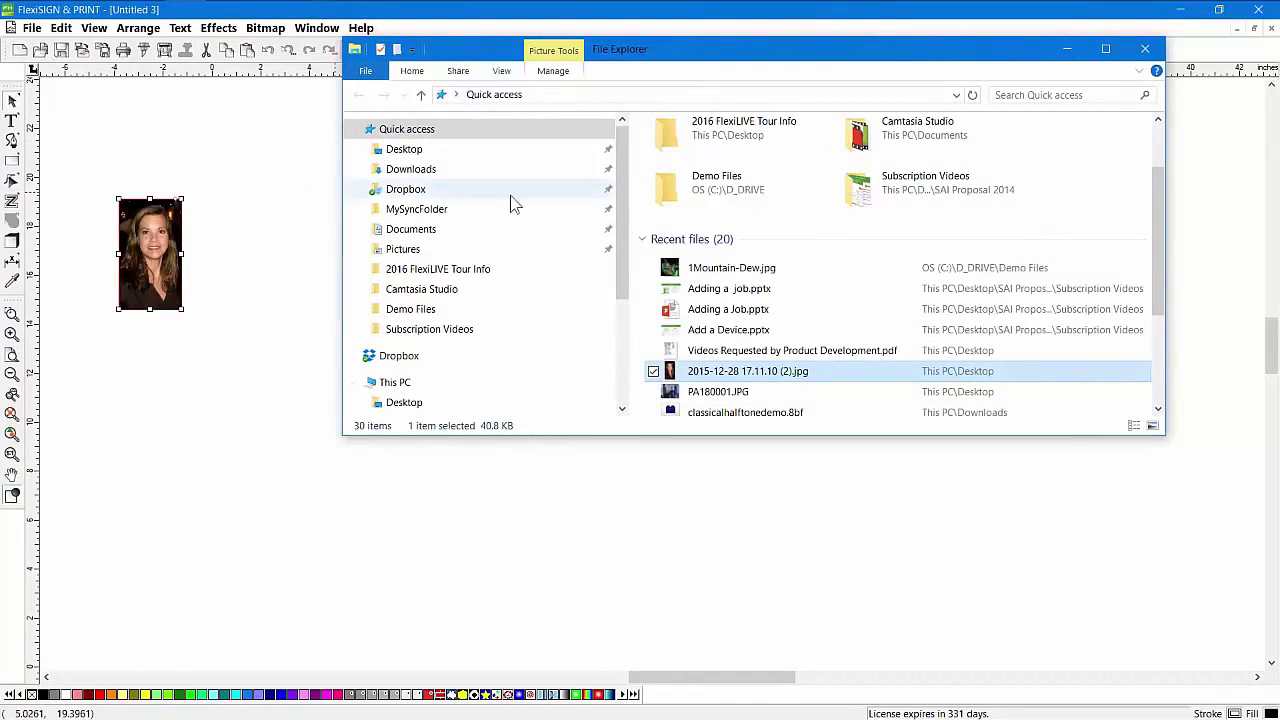
left_click(1146, 52)
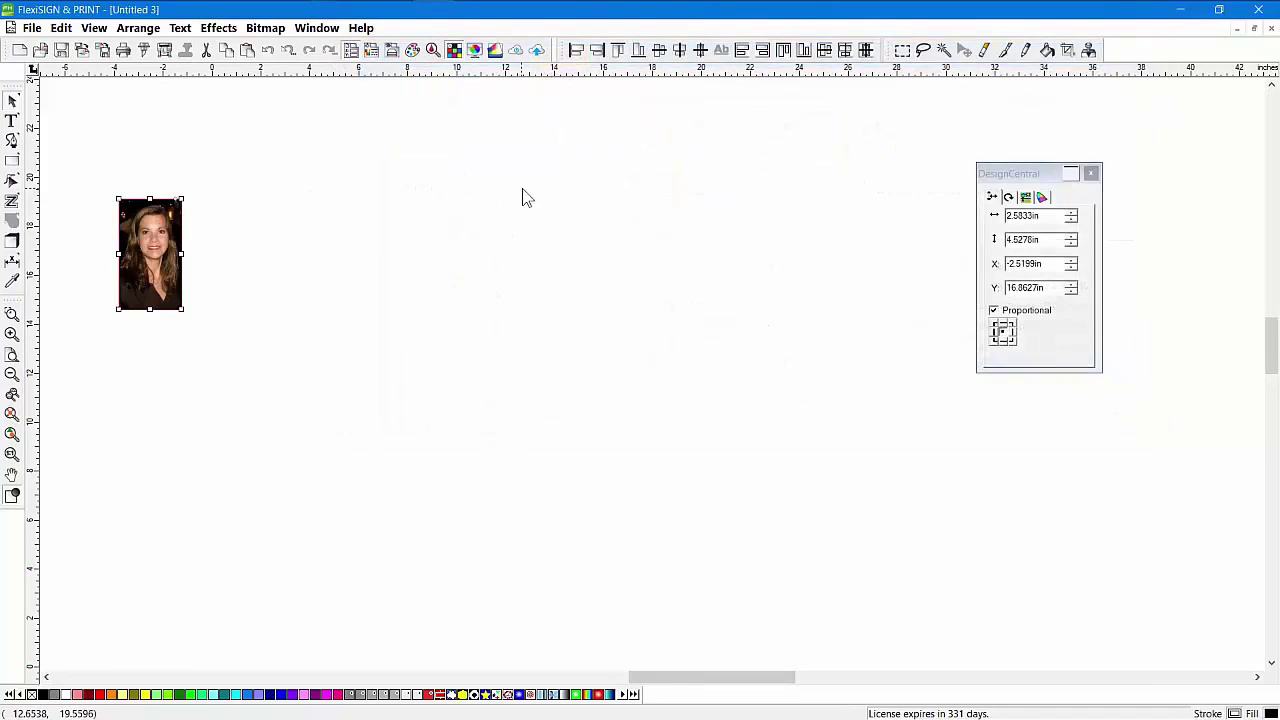
left_click(520, 194)
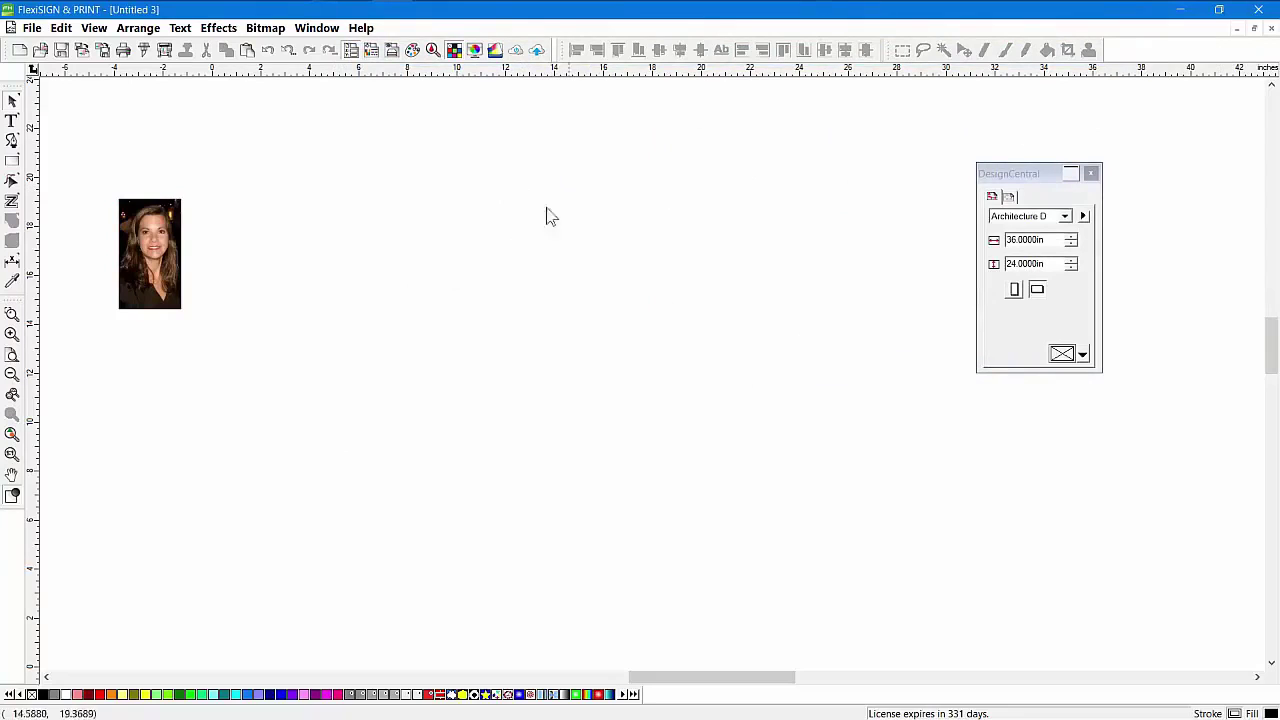